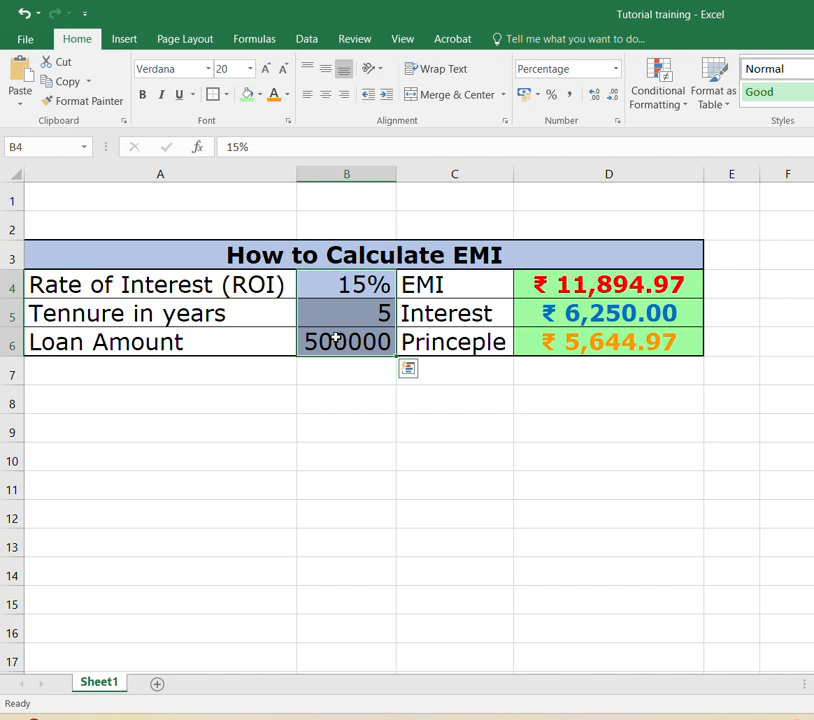
# Center the input values in B4:B6 horizontally and clear the contents of result cells D4:D6
pyautogui.click(327, 100)
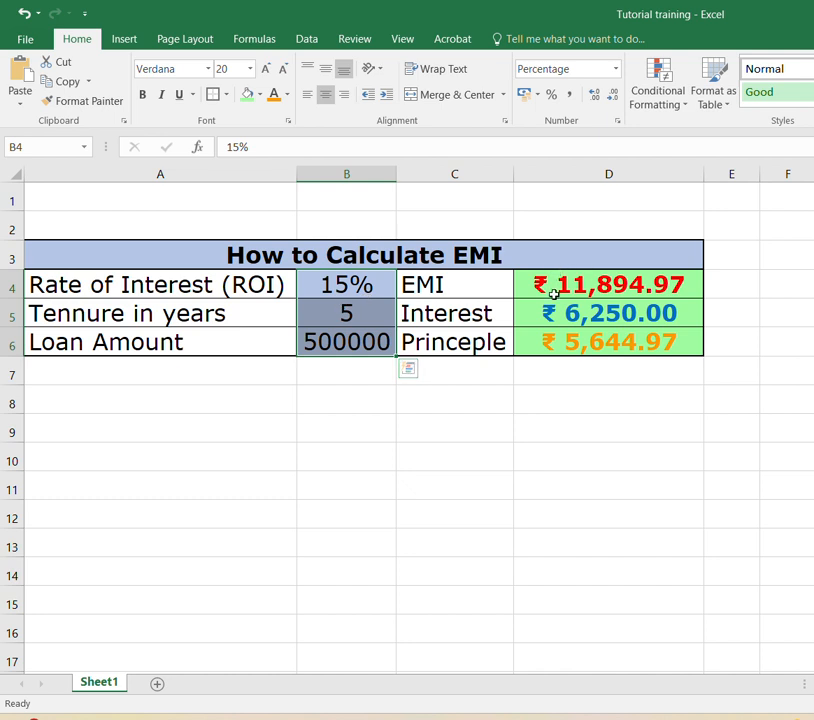
pyautogui.moveTo(562, 287); pyautogui.dragTo(568, 341)
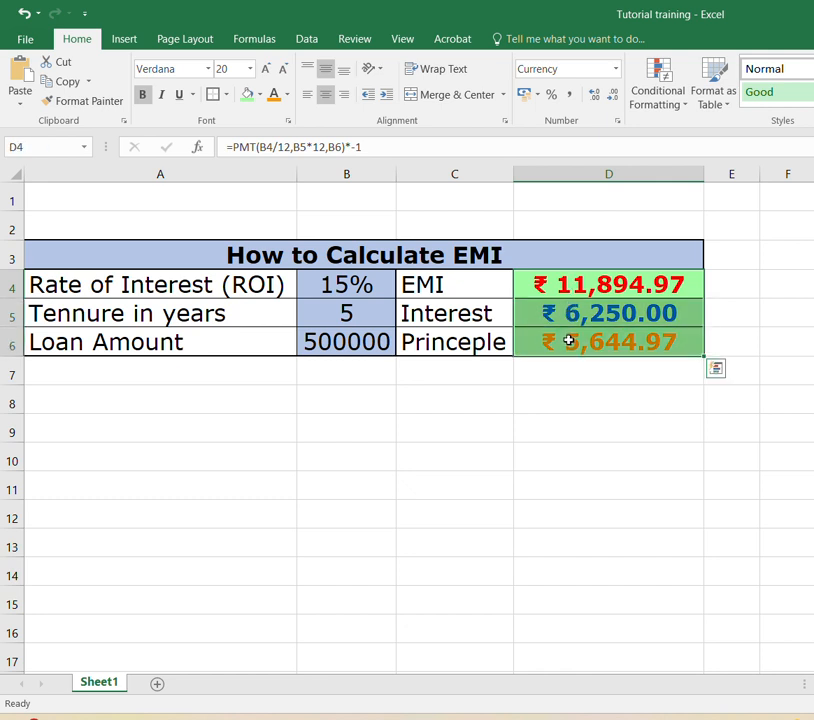
pyautogui.press('Delete')
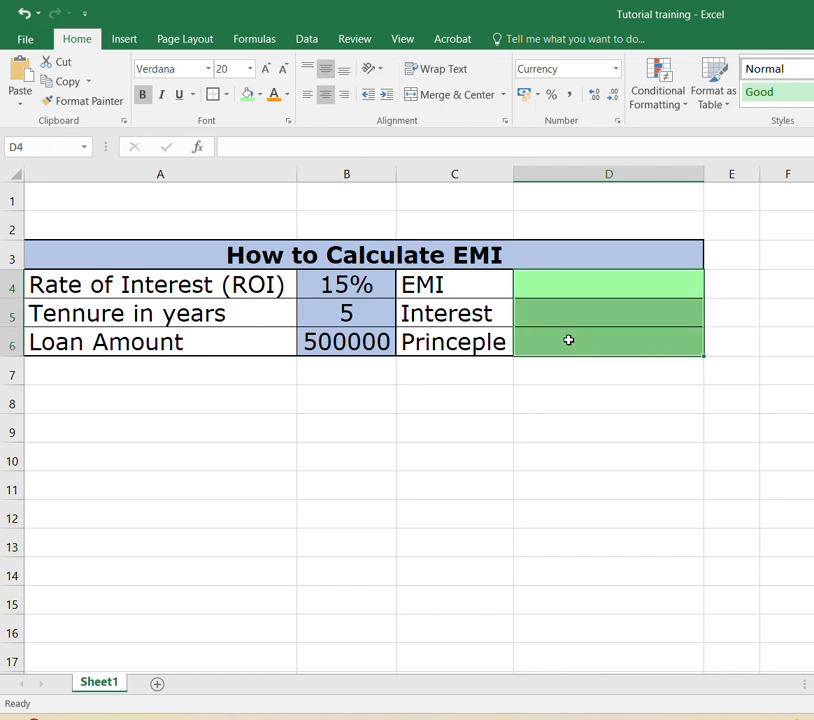
# Review the rate of interest, tenure and loan amount labels in A4:A6, along with the neighbouring cells in row 4
pyautogui.press('Left')
pyautogui.press('Left')
pyautogui.press('Left')
pyautogui.press('Down')
pyautogui.press('Down')
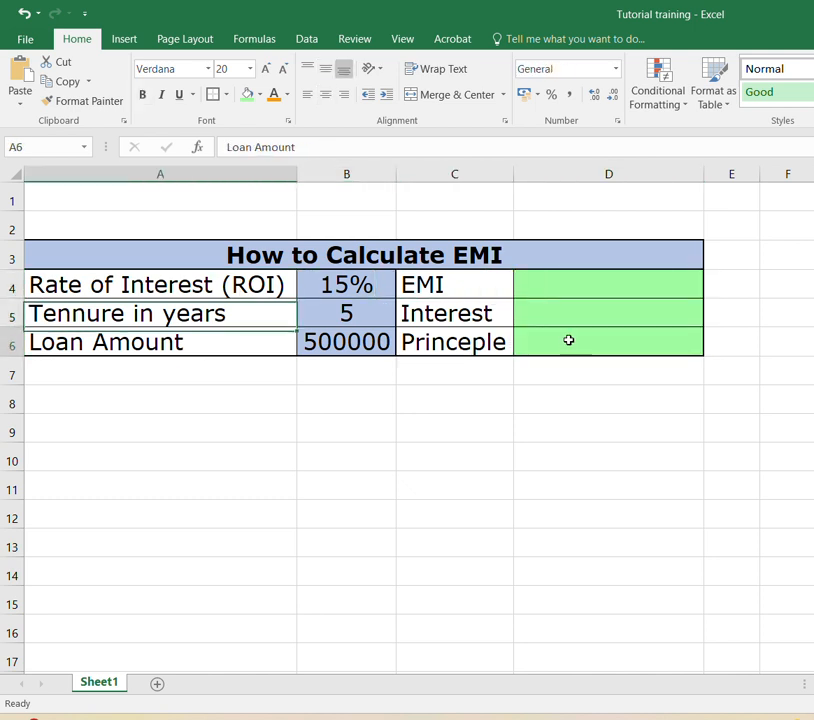
pyautogui.press('Up')
pyautogui.press('Up')
pyautogui.press('Down')
pyautogui.press('Down')
pyautogui.press('Up')
pyautogui.press('Up')
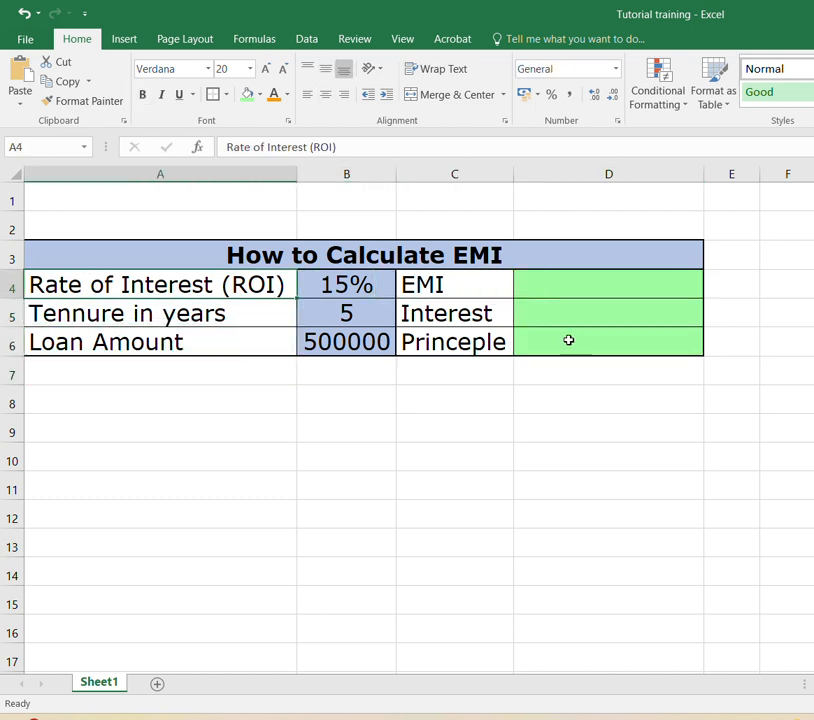
pyautogui.press('Right')
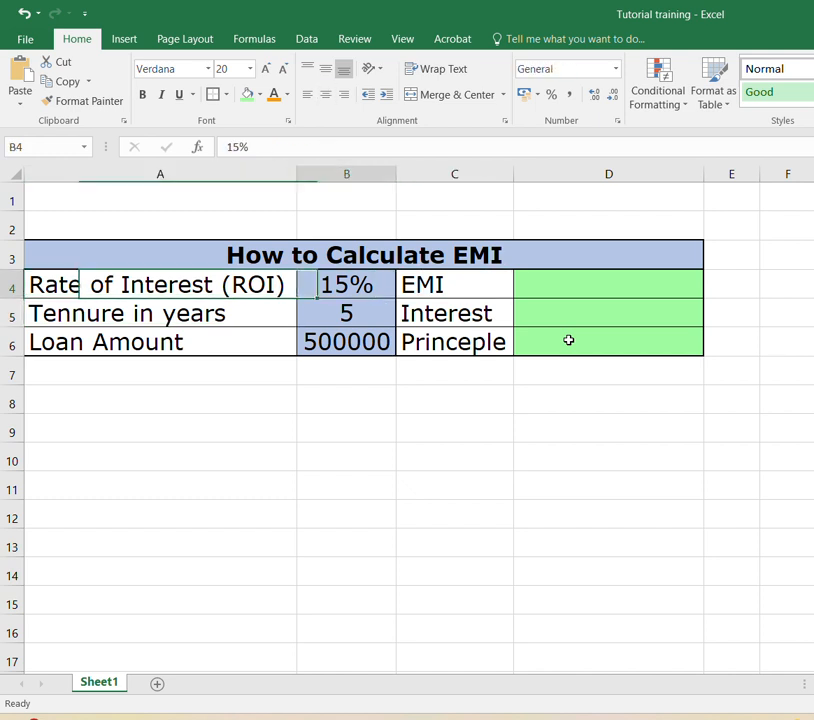
pyautogui.press('Left')
pyautogui.press('Right')
pyautogui.press('Right')
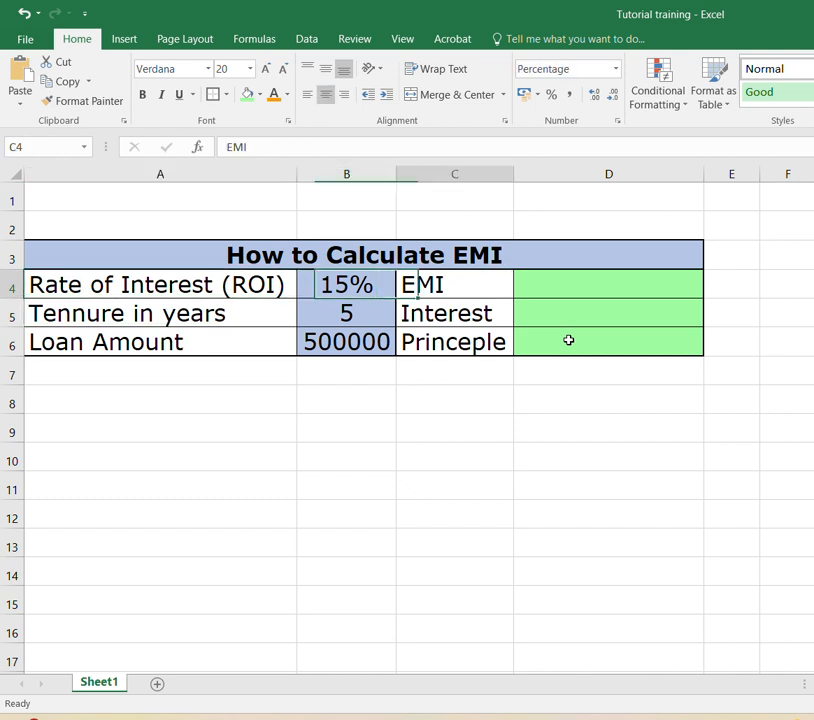
pyautogui.press('Left')
pyautogui.press('Left')
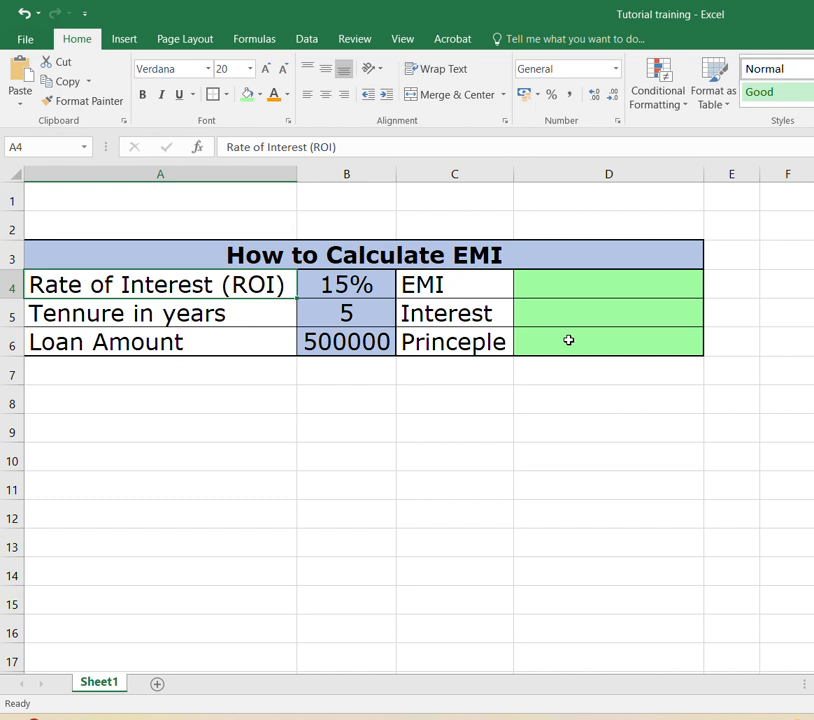
pyautogui.press('Down')
pyautogui.press('Down')
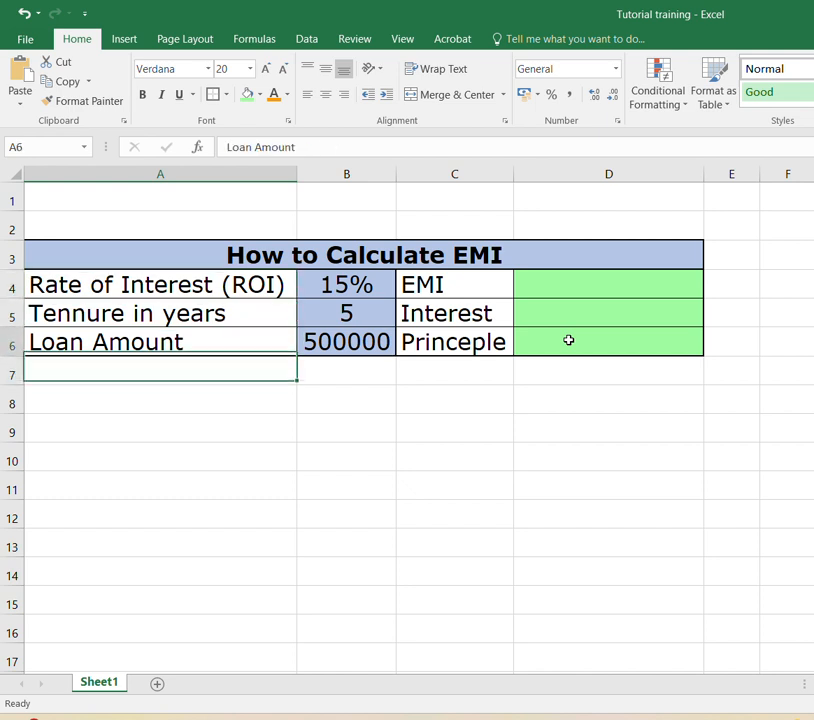
# Examine the interest rate, tenure and loan amount values entered in B4:B6
pyautogui.press('Right')
pyautogui.press('Down')
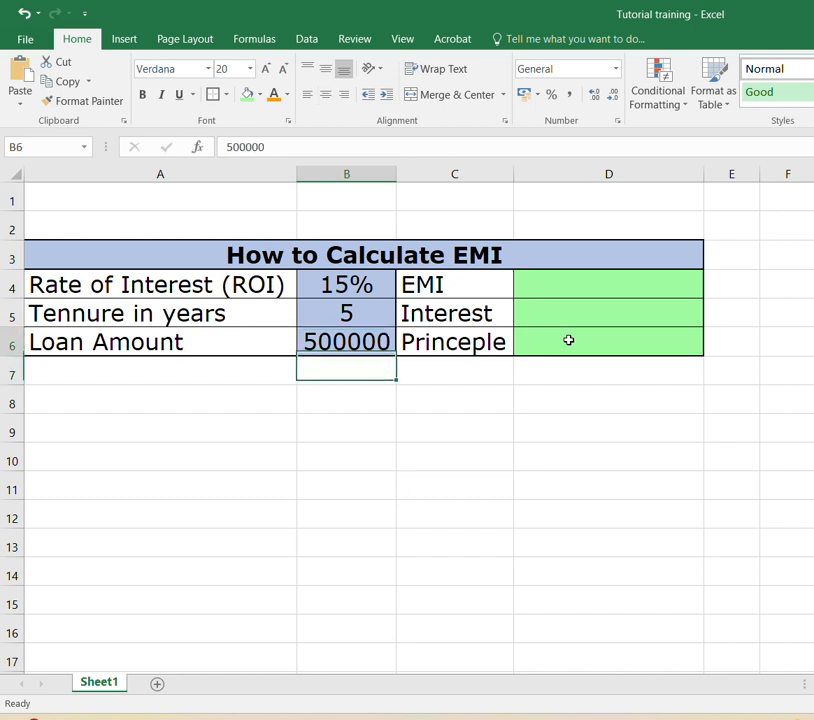
pyautogui.press('Up')
pyautogui.press('Up')
pyautogui.press('Down')
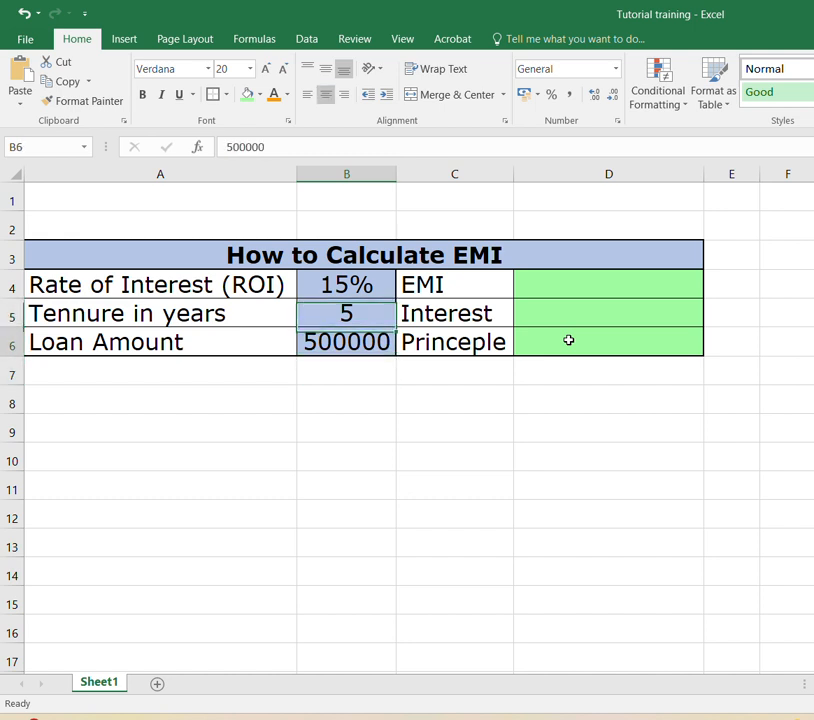
pyautogui.press('Up')
pyautogui.press('Up')
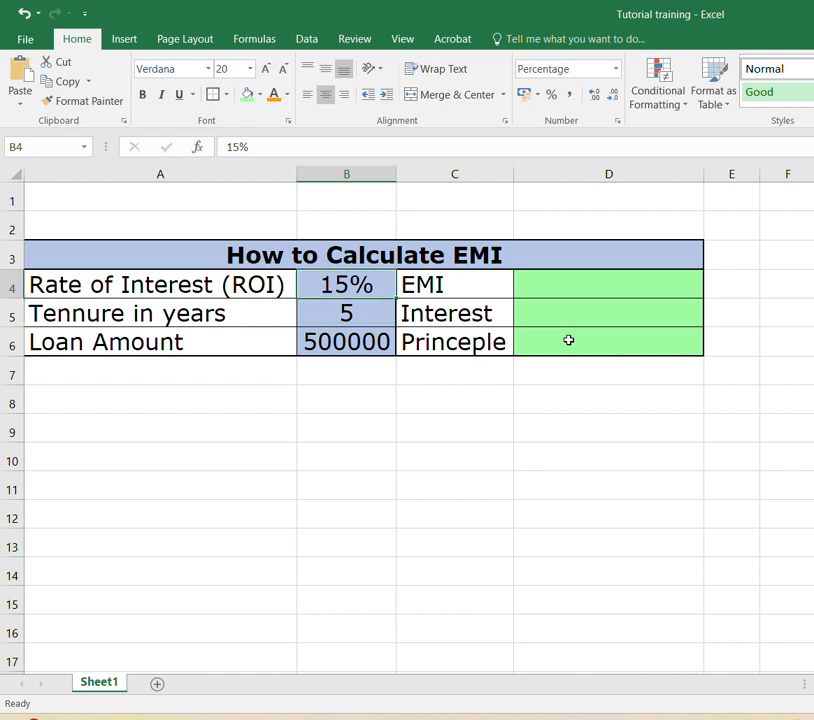
pyautogui.press('Down')
pyautogui.press('Up')
pyautogui.press('Down')
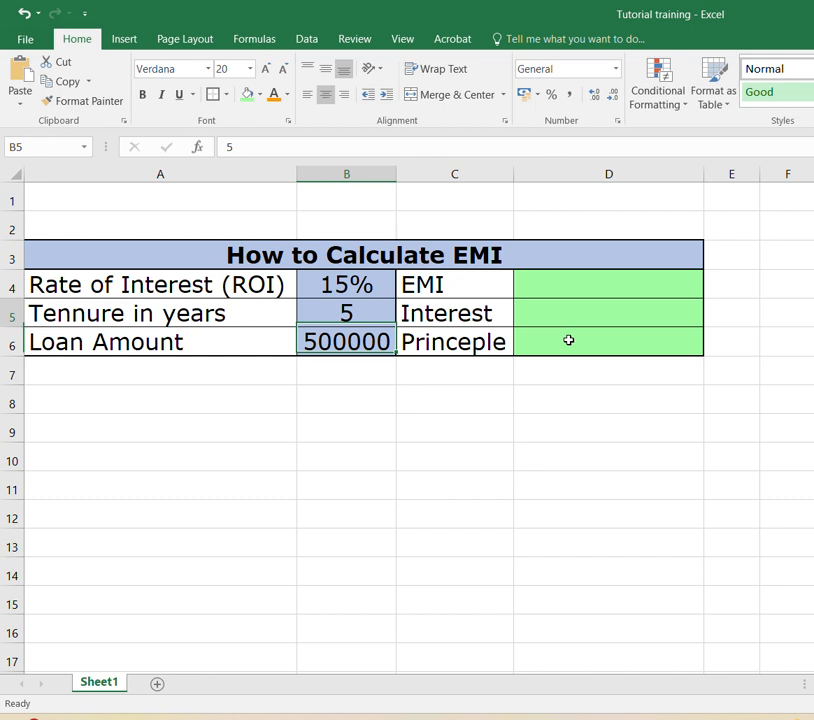
pyautogui.press('Up')
pyautogui.press('Down')
pyautogui.press('Down')
pyautogui.press('Up')
pyautogui.press('Up')
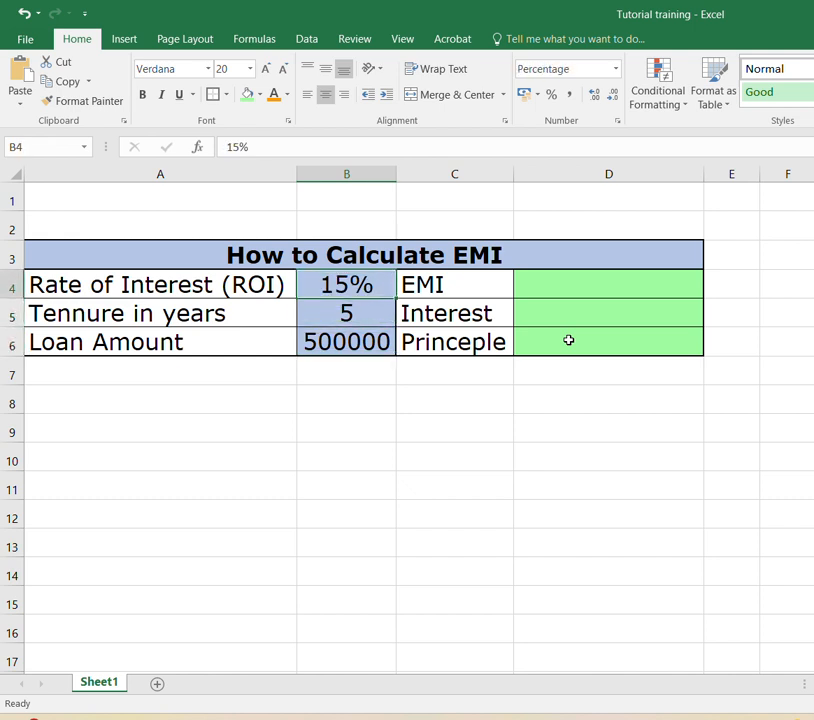
pyautogui.press('Right')
pyautogui.press('Right')
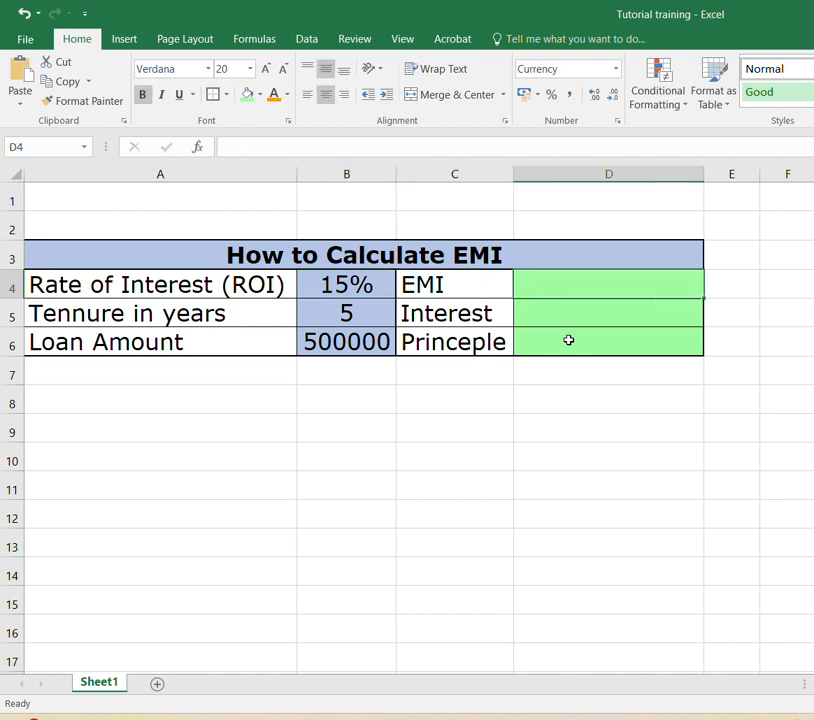
pyautogui.press('F2')
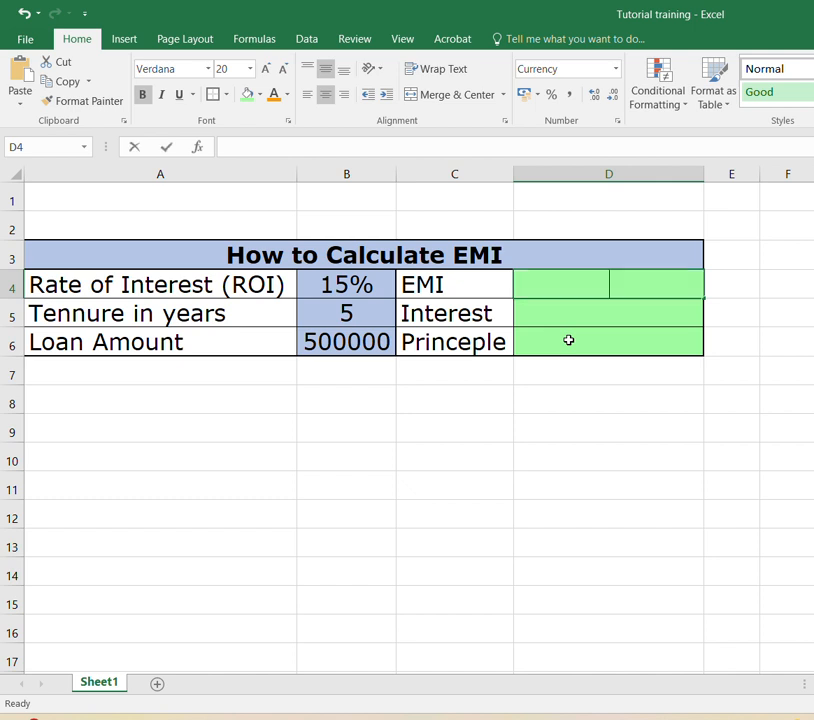
pyautogui.write('+')
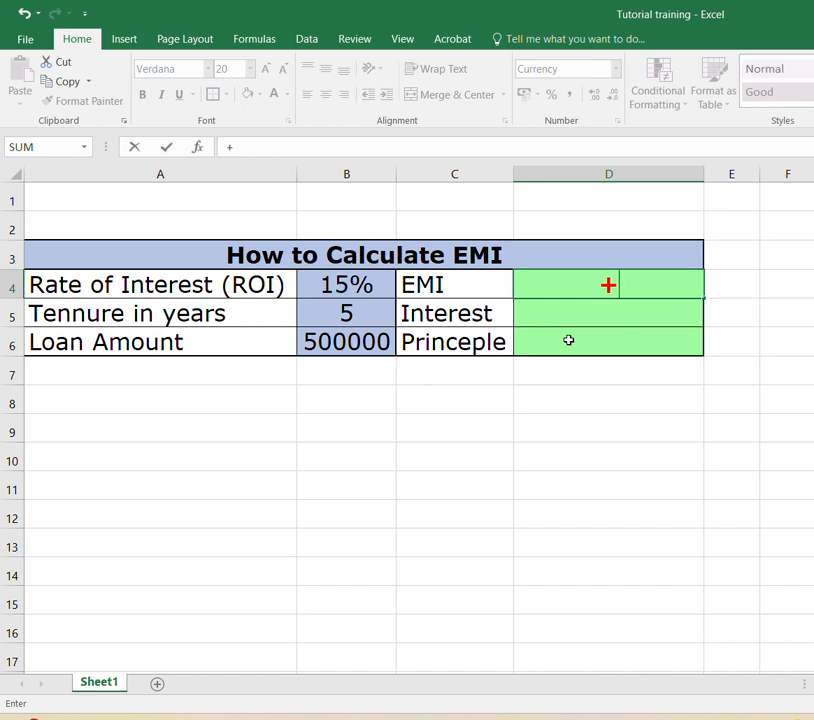
pyautogui.write('pmt')
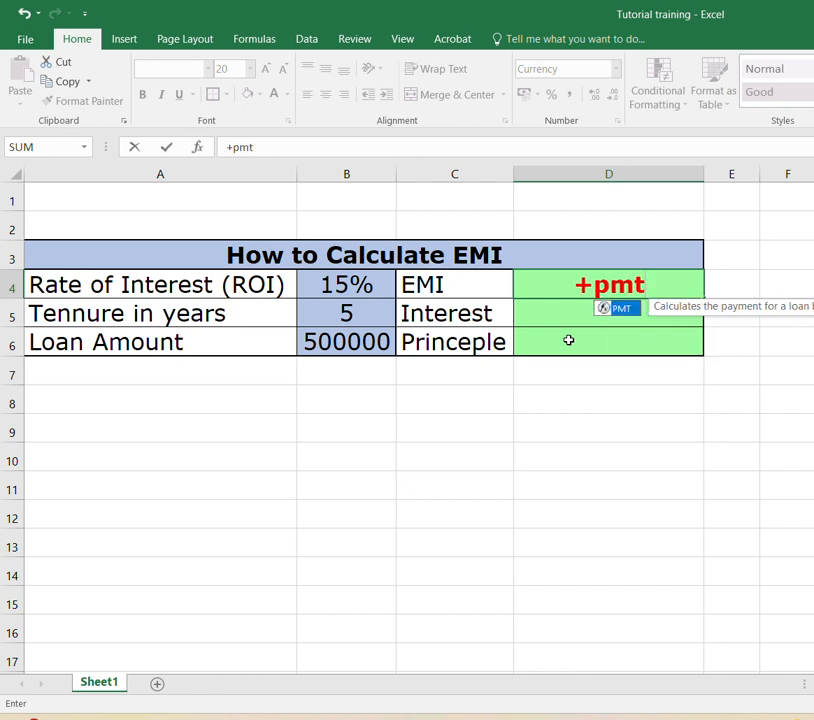
pyautogui.press('BackSpace')
pyautogui.press('BackSpace')
pyautogui.press('BackSpace')
pyautogui.press('BackSpace')
pyautogui.press('Escape')
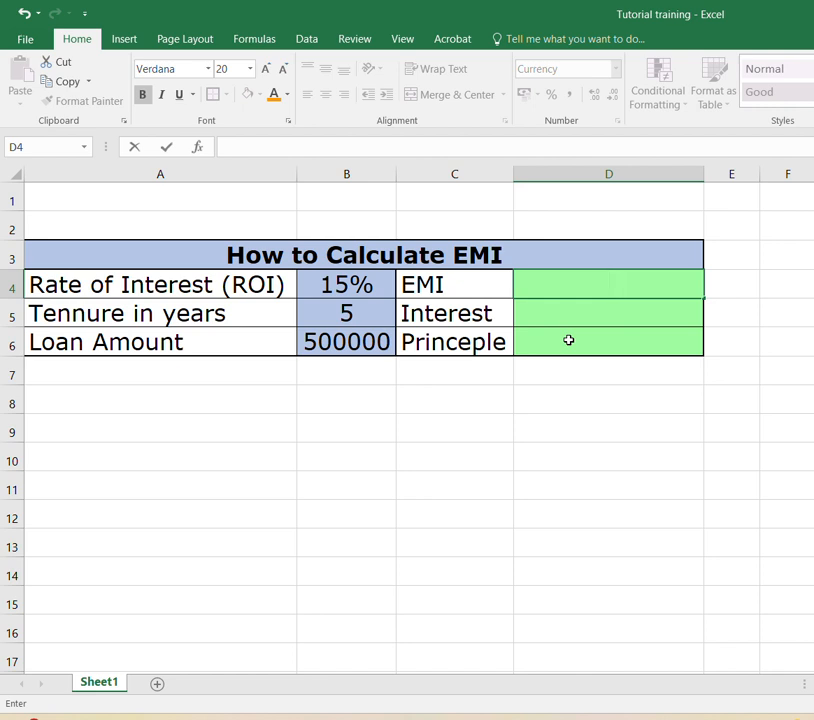
pyautogui.write('+')
pyautogui.press('Escape')
pyautogui.write('+')
pyautogui.press('Escape')
# Enter the EMI formula =PMT(B4/12,B5*12,B6) in cell D4, referencing the monthly rate, number of months and loan amount
pyautogui.write('=')
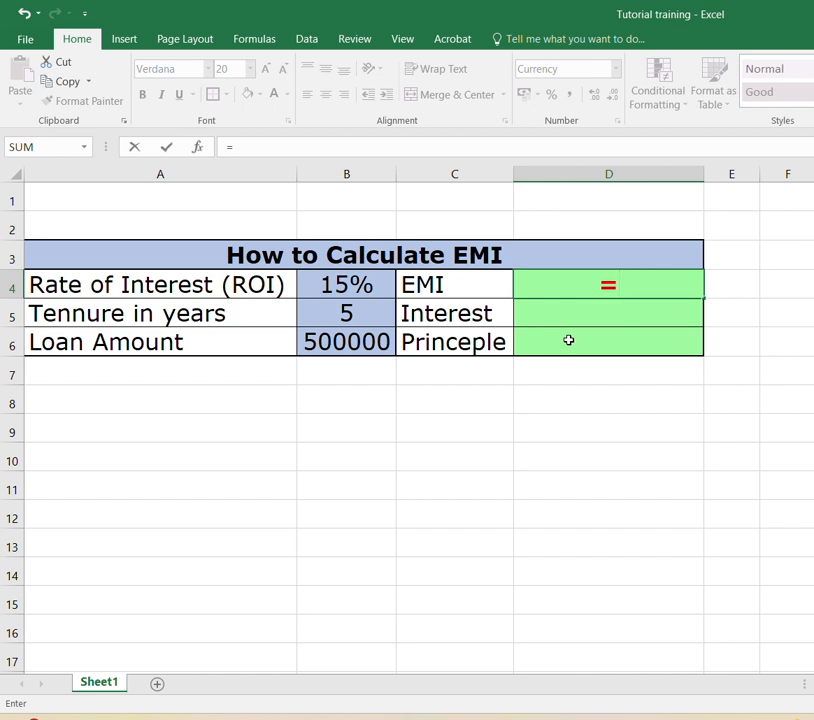
pyautogui.write('pmt')
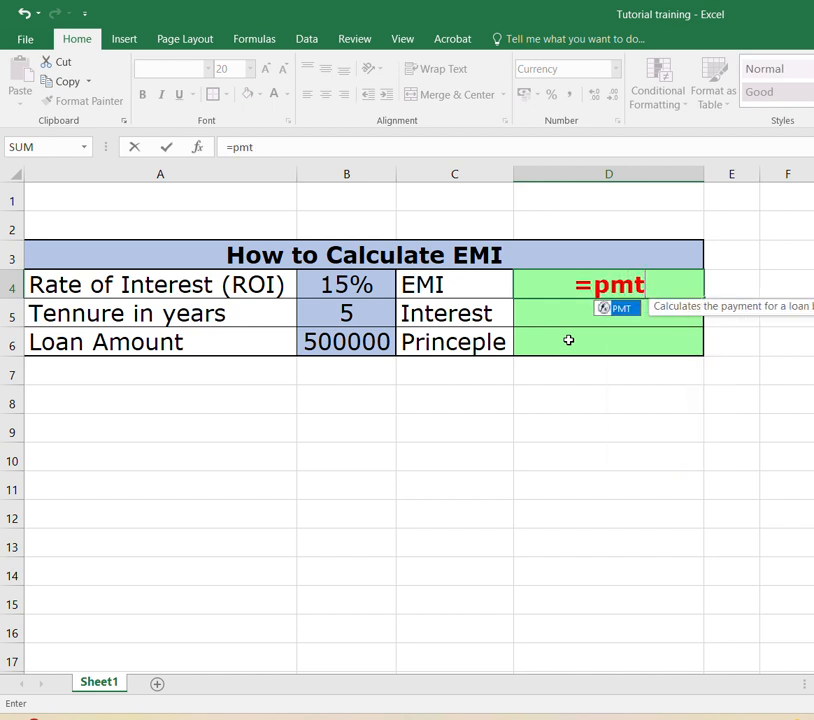
pyautogui.write('(')
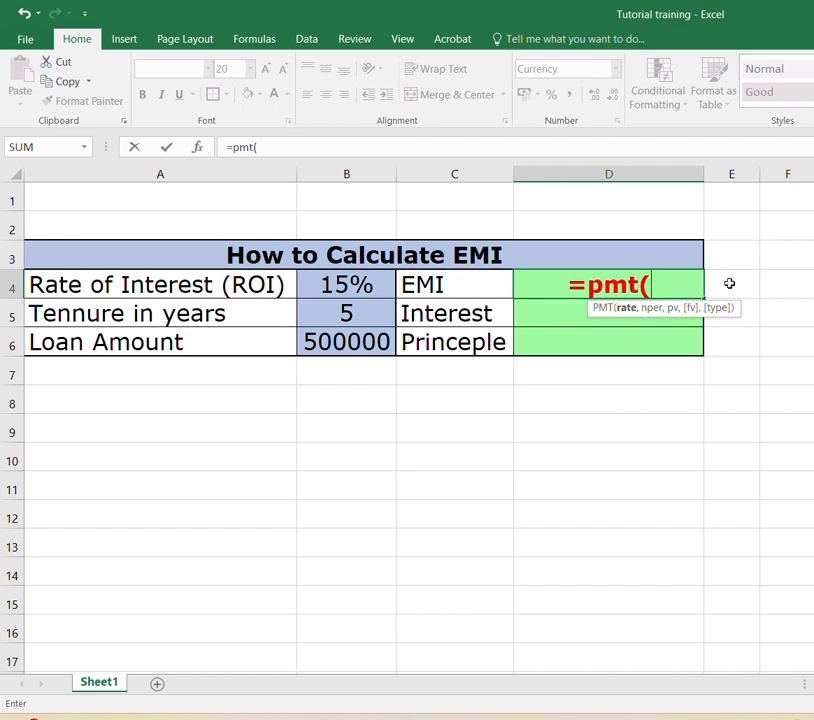
pyautogui.click(341, 285)
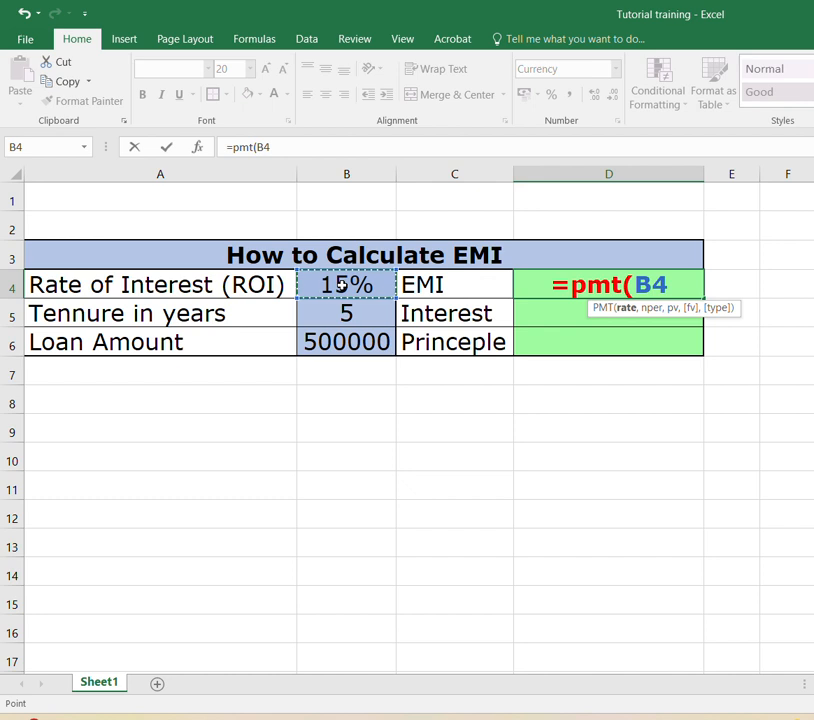
pyautogui.write('/12')
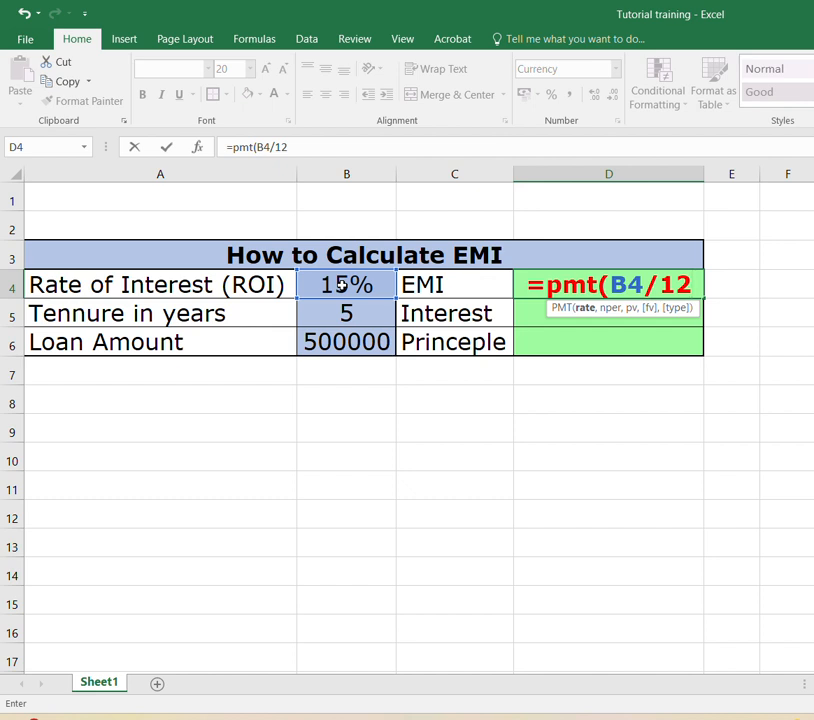
pyautogui.write(',')
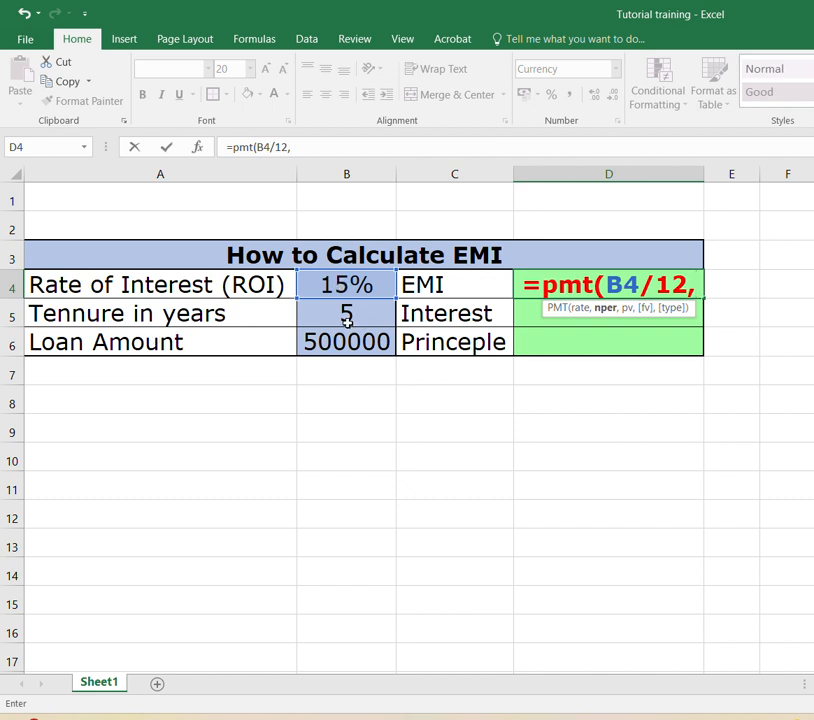
pyautogui.click(346, 318)
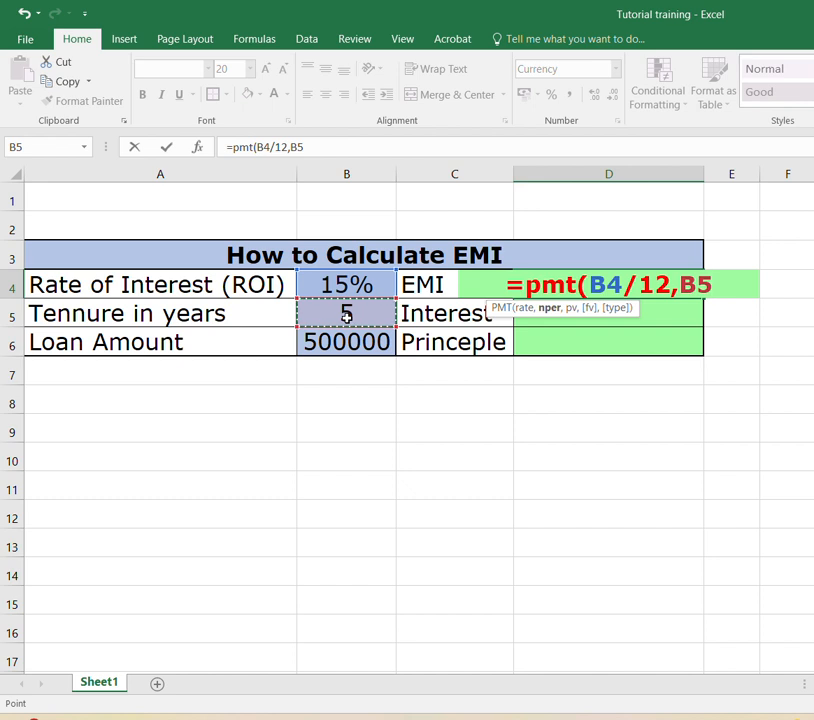
pyautogui.write('*12')
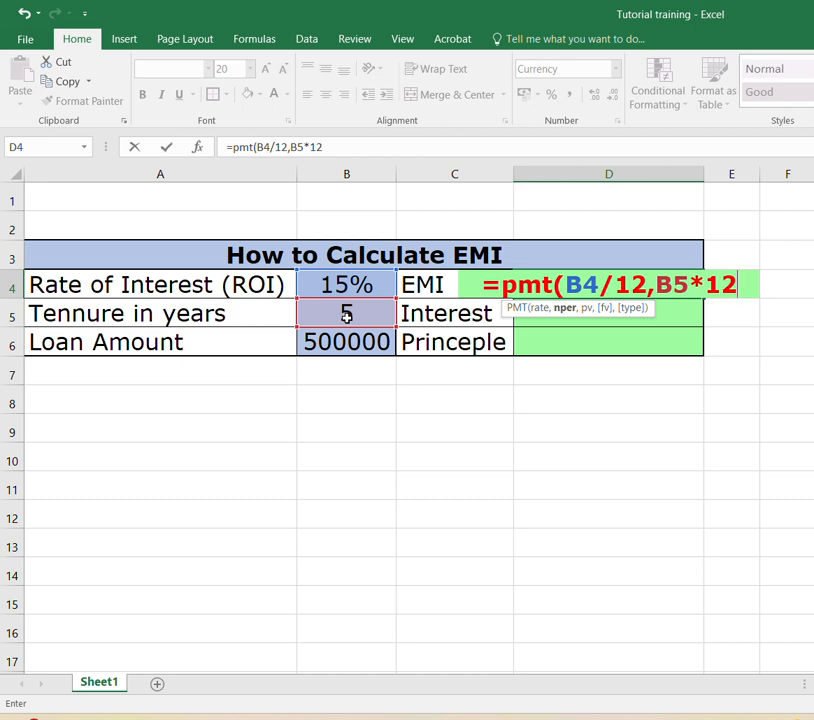
pyautogui.write(',')
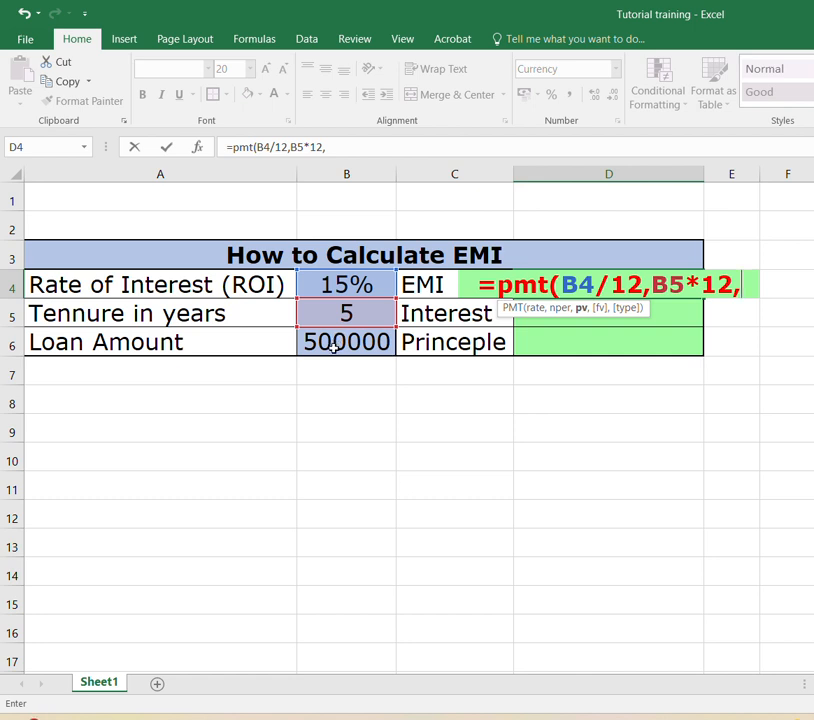
pyautogui.click(334, 346)
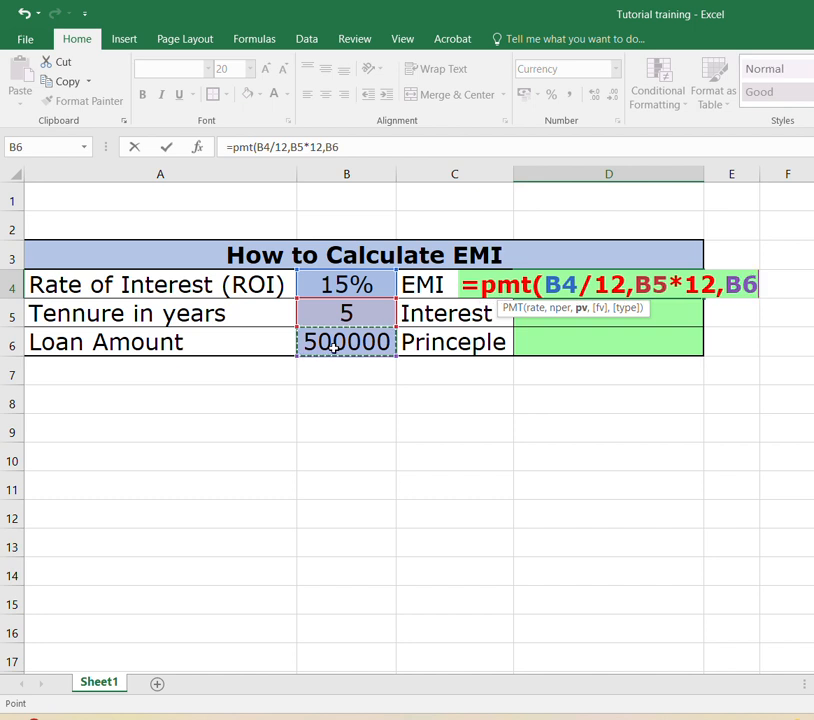
pyautogui.write(')')
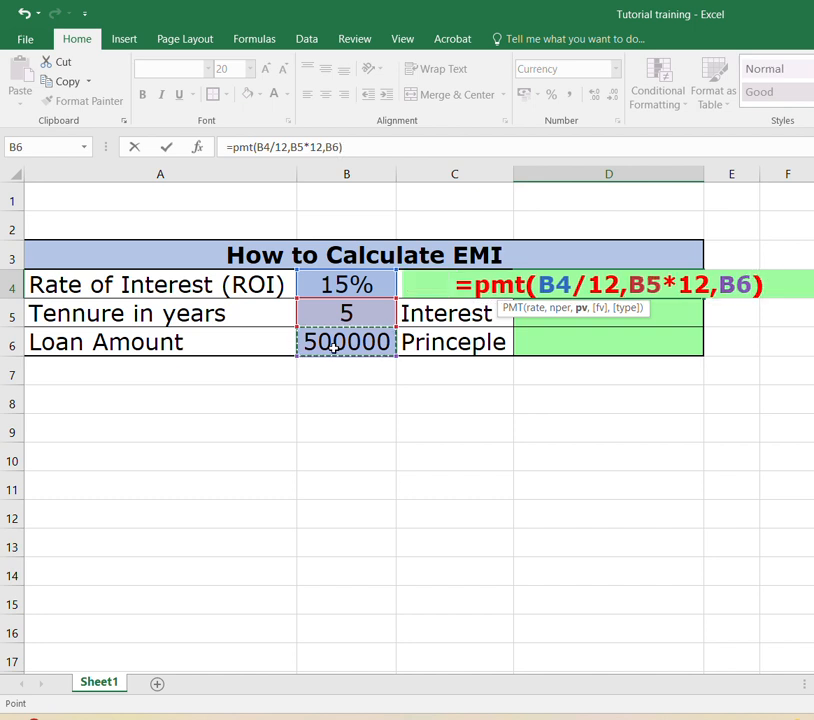
pyautogui.press('Return')
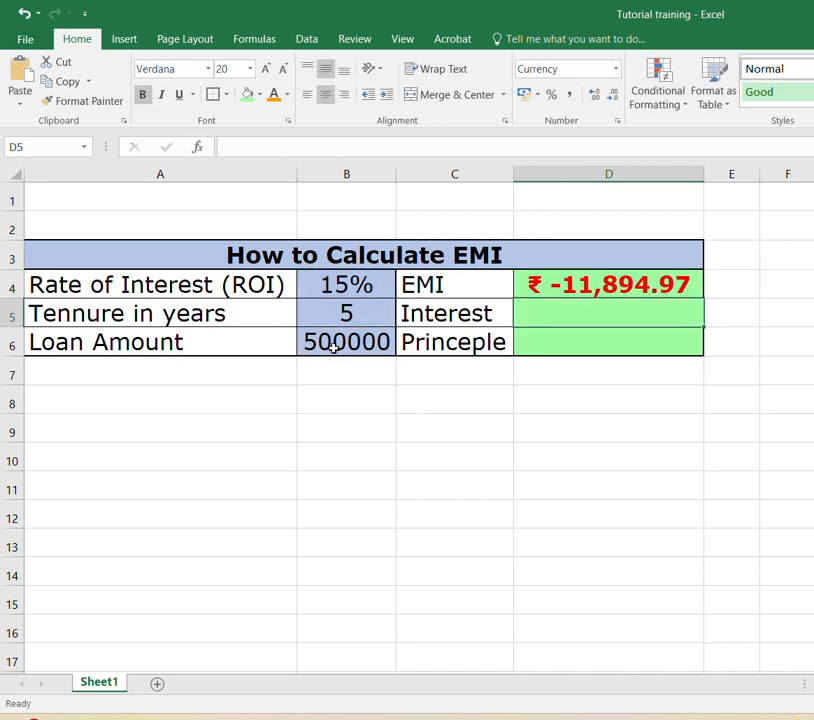
pyautogui.press('Up')
pyautogui.press('Down')
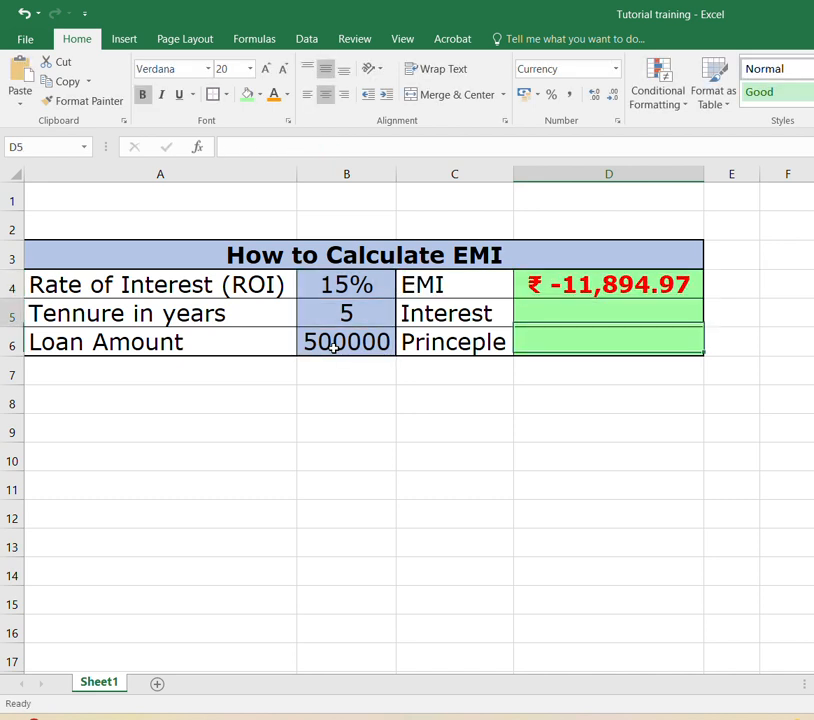
pyautogui.press('Up')
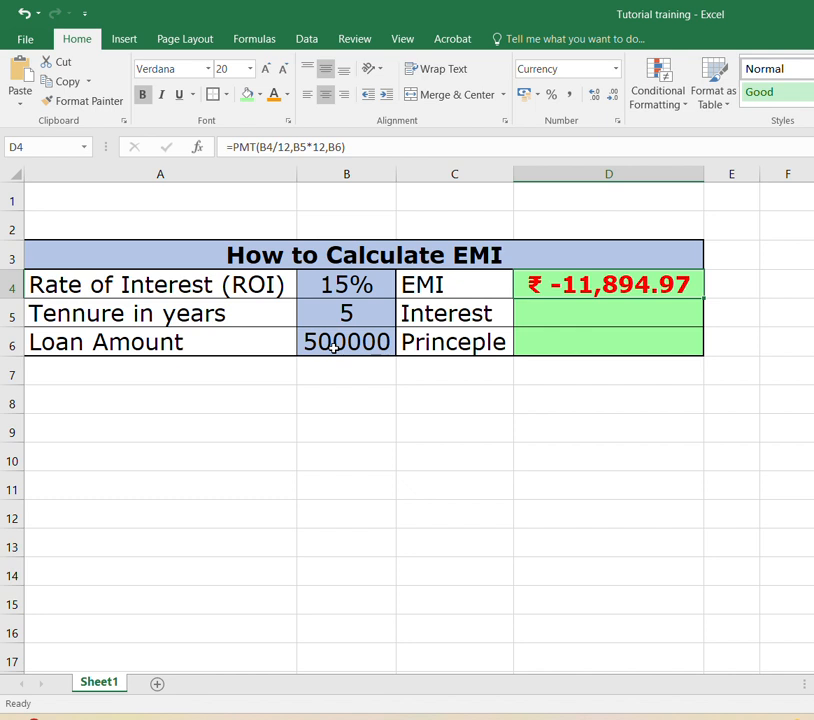
pyautogui.press('Down')
pyautogui.press('Up')
pyautogui.press('Down')
pyautogui.press('Up')
pyautogui.press('Down')
# Append *-1 to the EMI formula in cell D4, making it =PMT(B4/12,B5*12,B6)*-1
pyautogui.press('Up')
pyautogui.press('F2')
pyautogui.write('*')
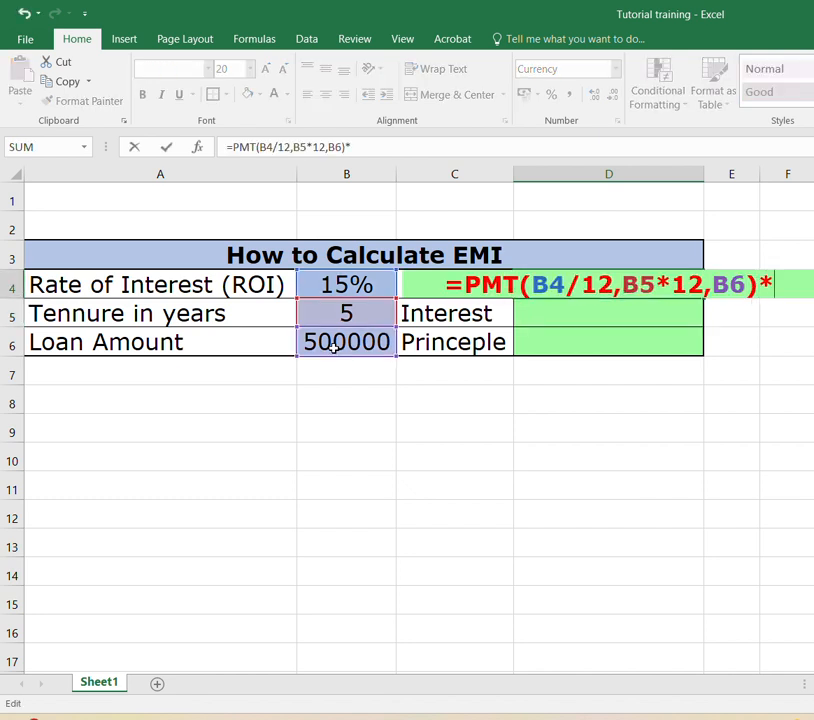
pyautogui.write('-1')
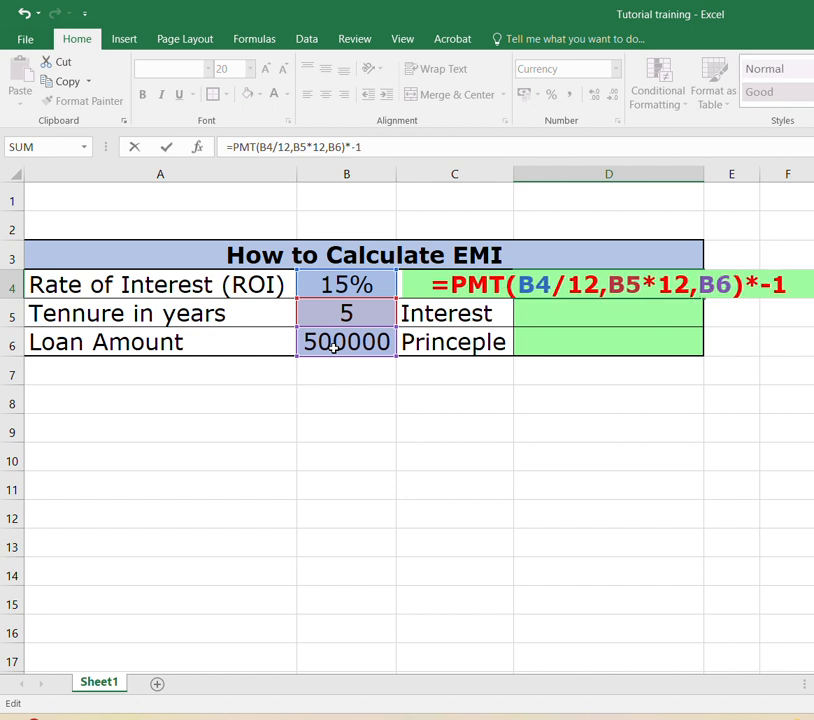
pyautogui.press('Return')
# Examine the EMI result and its formula in D4, along with the interest cell D5 below it
pyautogui.press('Up')
pyautogui.press('Down')
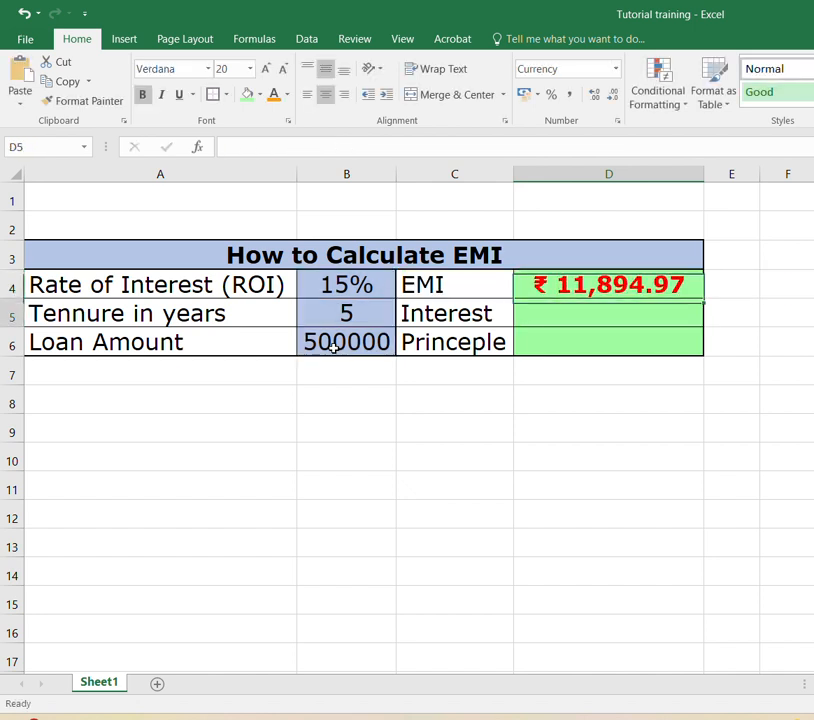
pyautogui.press('Up')
pyautogui.press('Down')
pyautogui.press('Up')
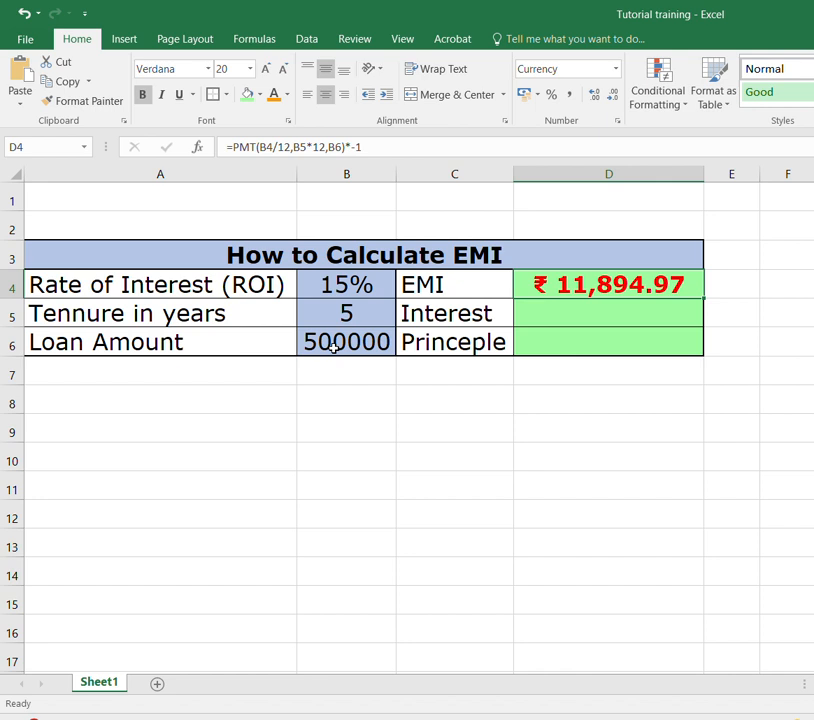
pyautogui.press('Down')
pyautogui.press('Up')
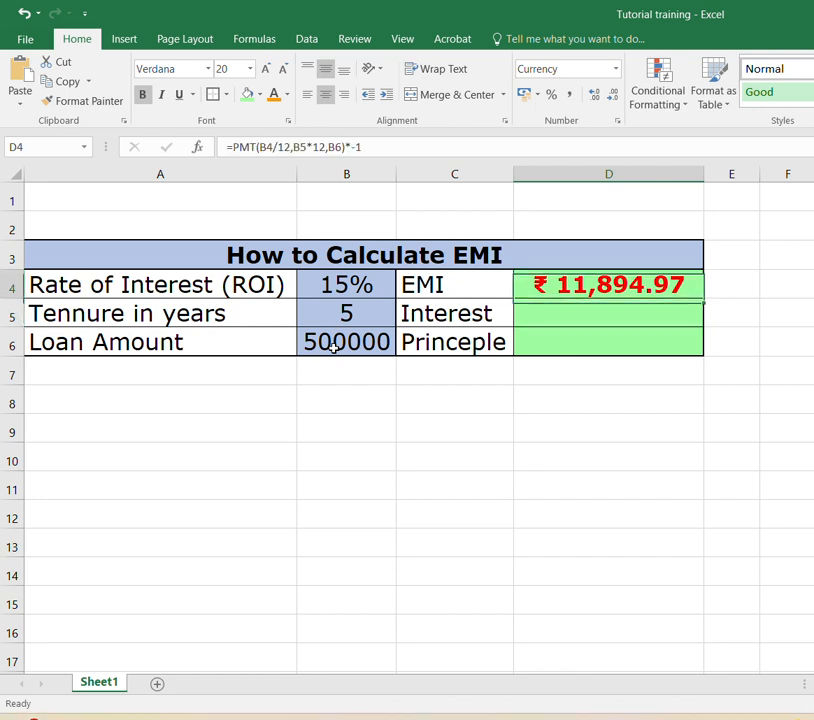
pyautogui.press('Down')
pyautogui.press('Up')
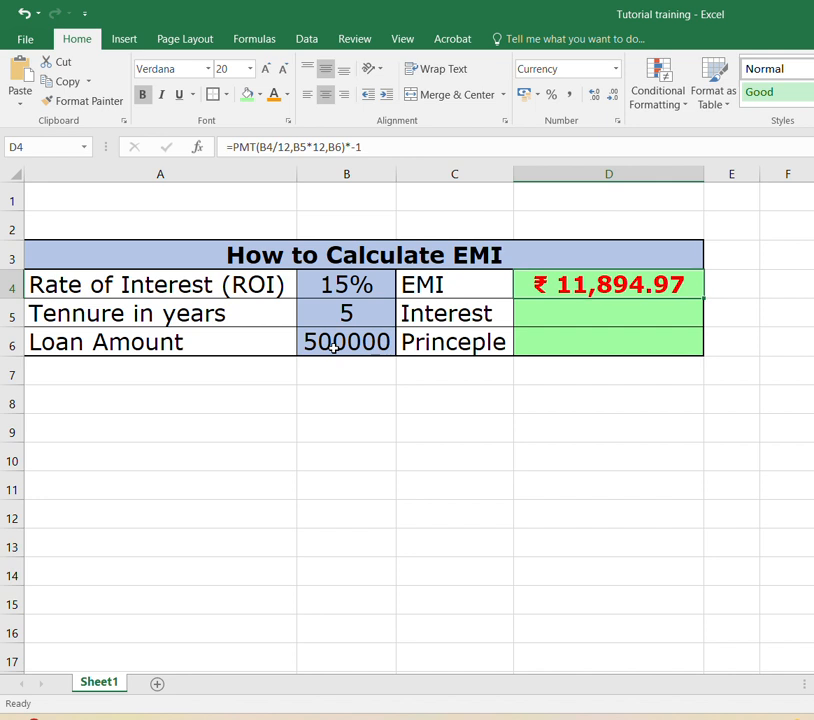
pyautogui.press('Down')
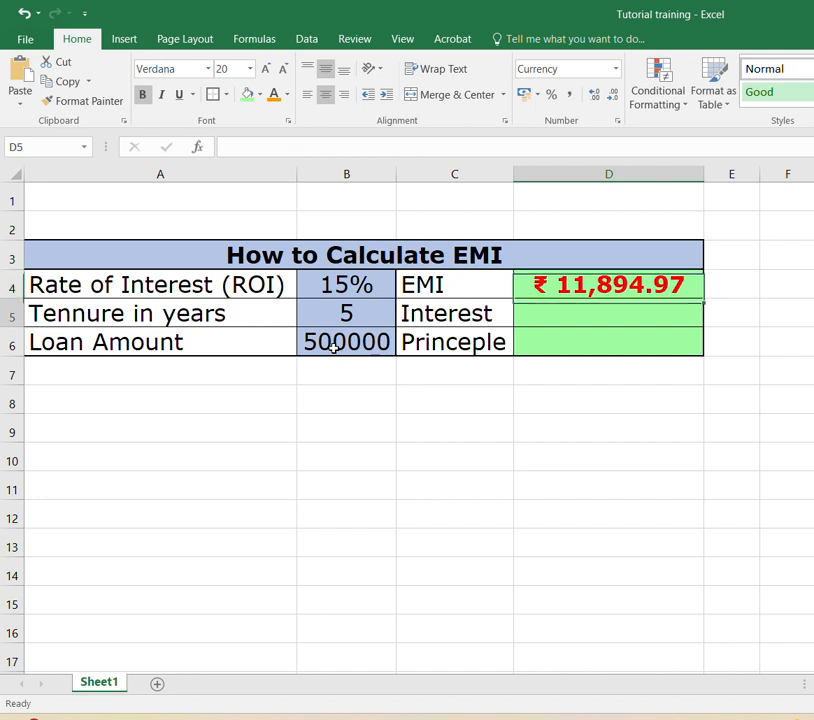
pyautogui.press('Up')
pyautogui.press('Down')
pyautogui.press('Up')
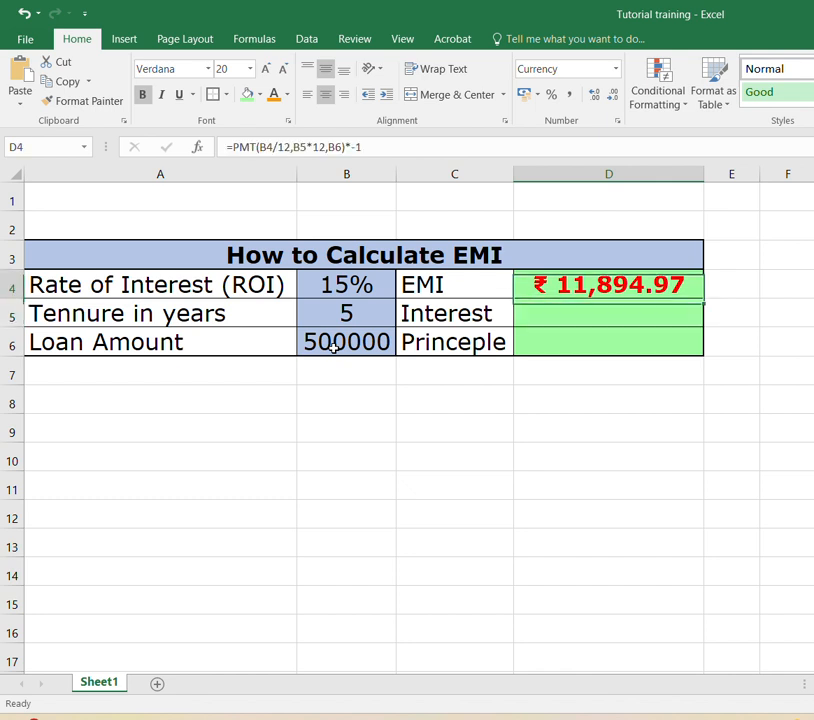
pyautogui.press('Down')
pyautogui.press('Up')
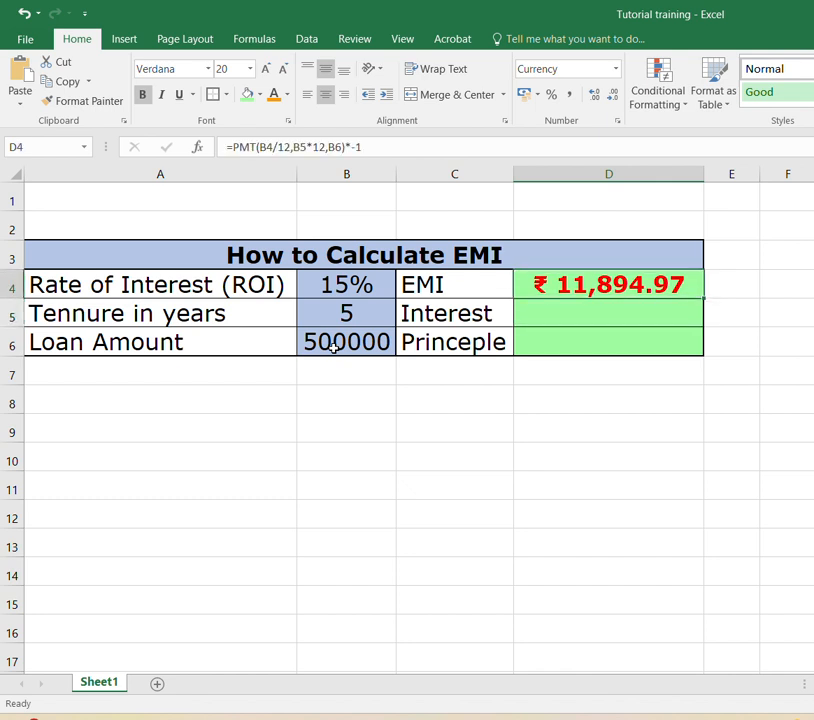
pyautogui.press('Down')
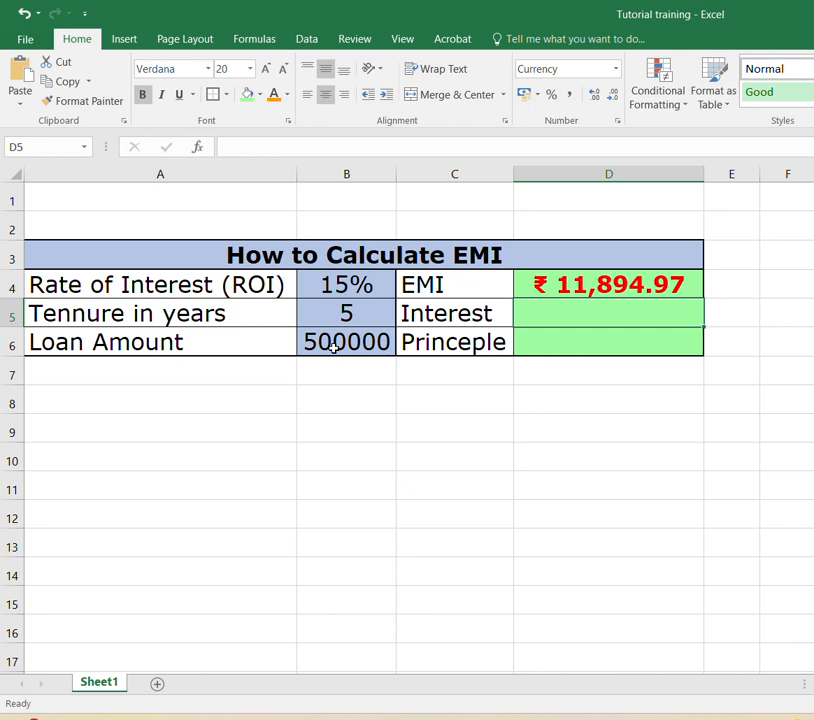
pyautogui.press('Down')
pyautogui.press('Up')
pyautogui.write('+')
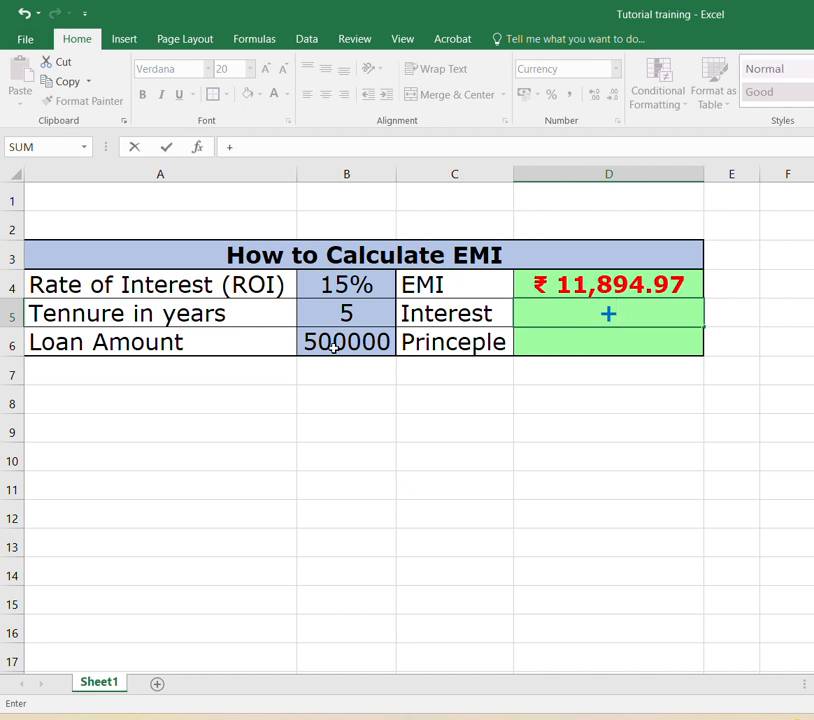
pyautogui.write('ipmt')
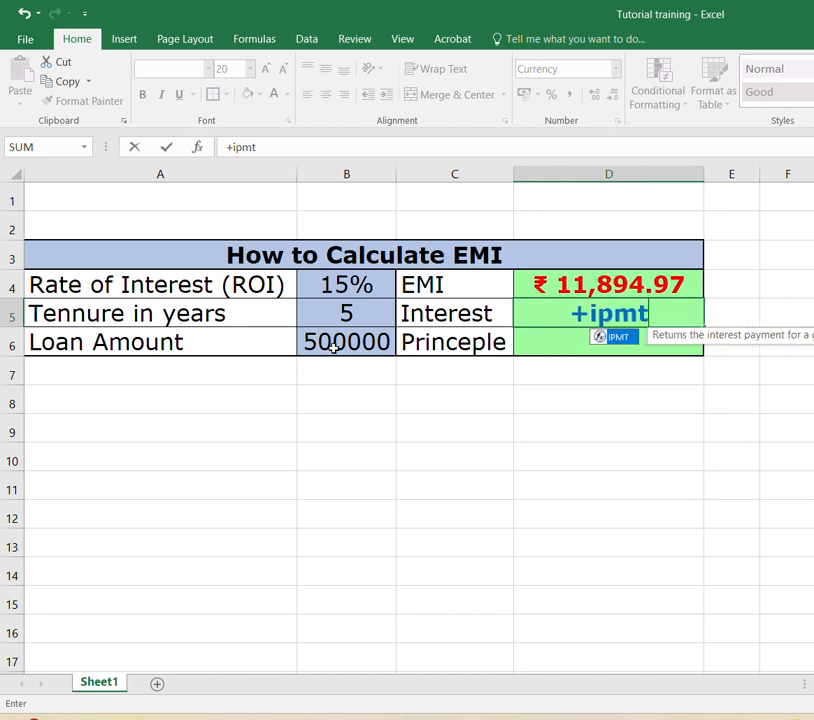
pyautogui.press('BackSpace')
pyautogui.press('BackSpace')
pyautogui.press('BackSpace')
pyautogui.press('BackSpace')
pyautogui.press('BackSpace')
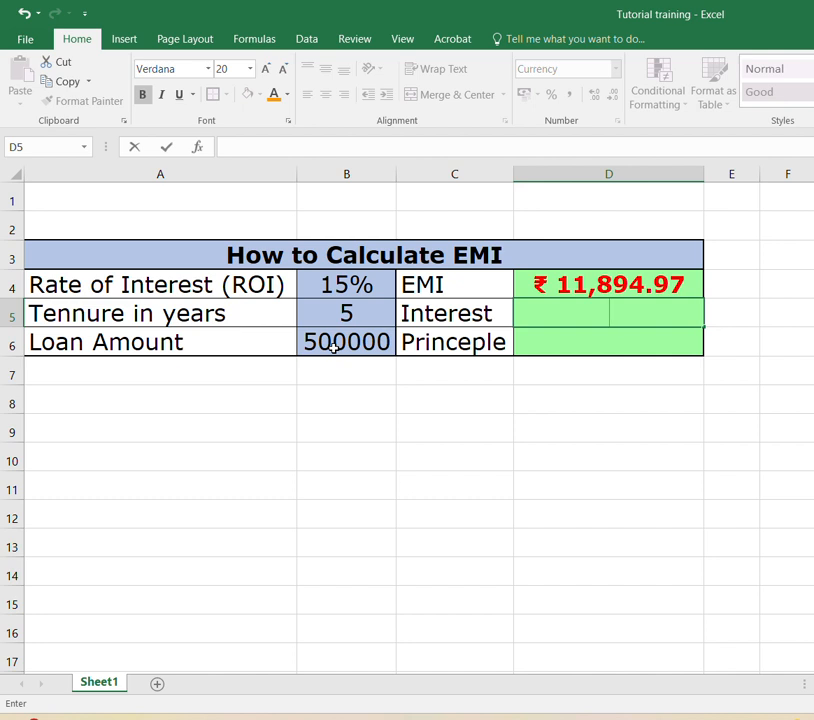
# Enter the interest formula =IPMT(B4/12,1,B5*12,B6) in cell D5, using the monthly rate, period 1, number of months and loan amount
pyautogui.write('=')
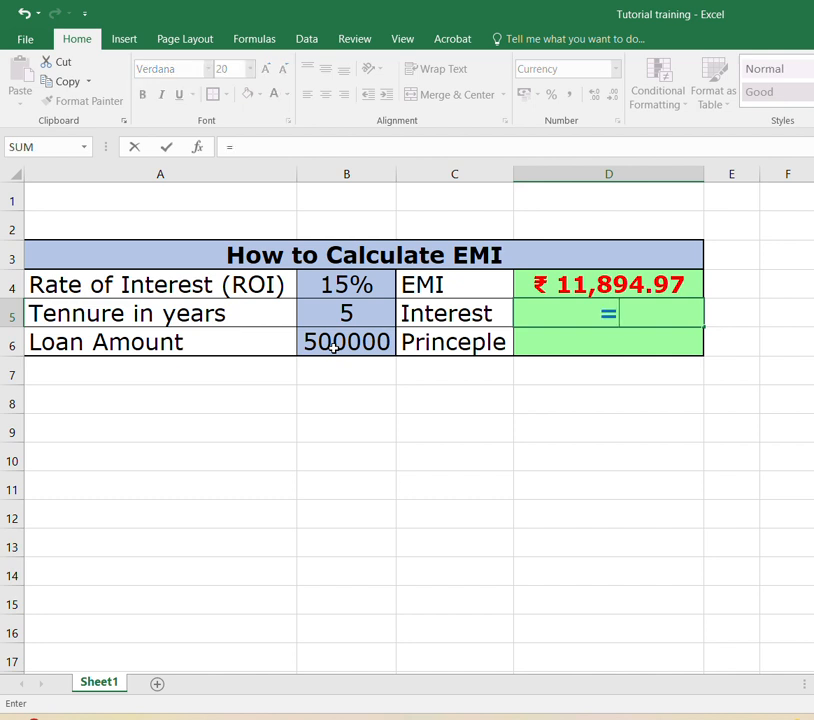
pyautogui.write('ipmt')
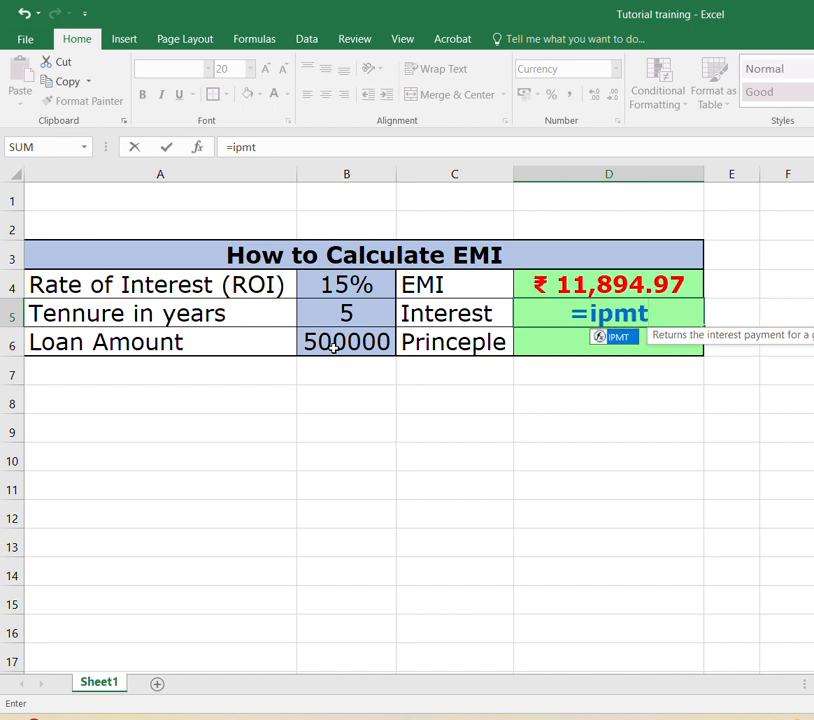
pyautogui.write('(')
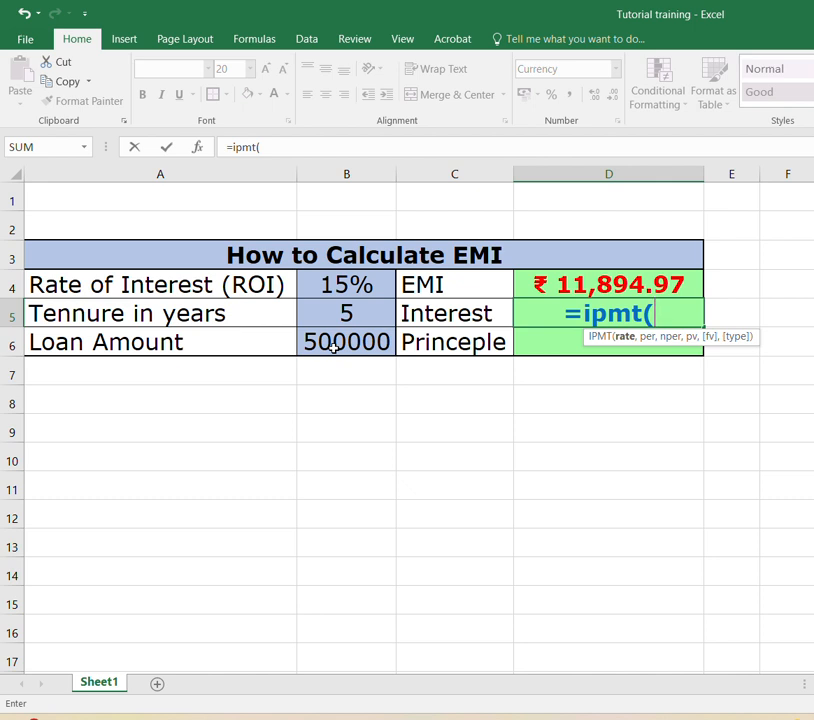
pyautogui.click(347, 289)
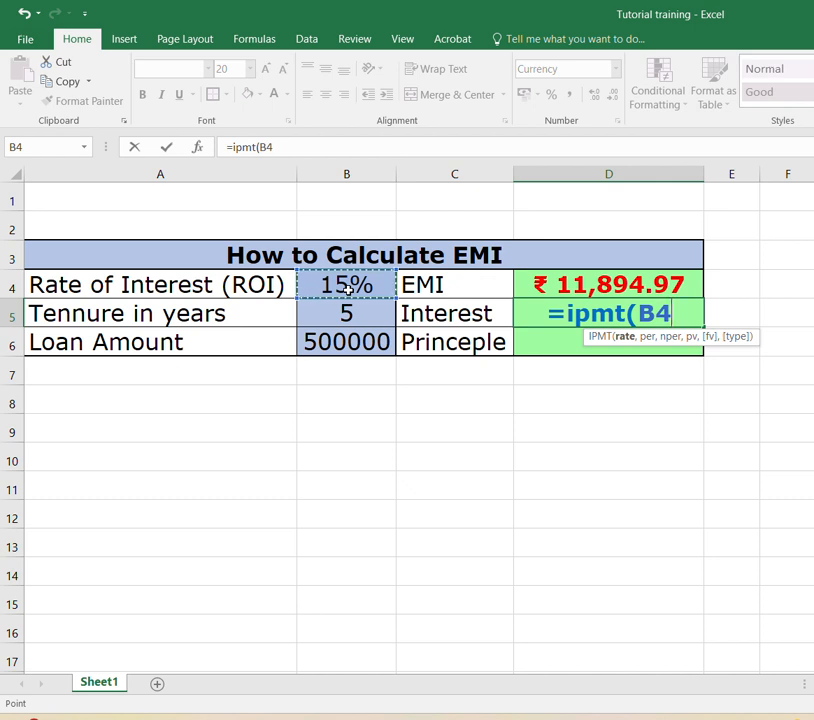
pyautogui.write('/')
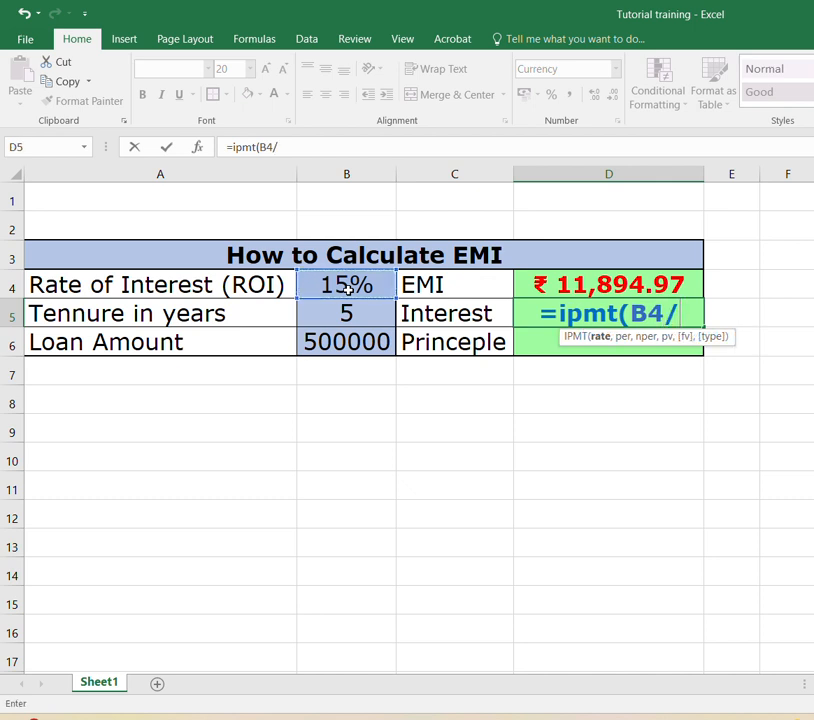
pyautogui.write('12')
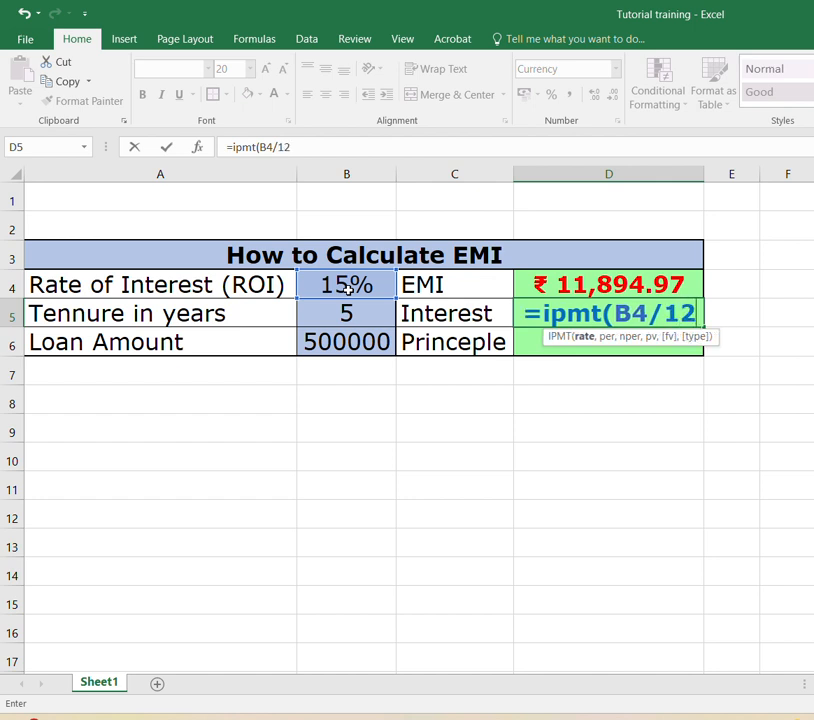
pyautogui.write(',')
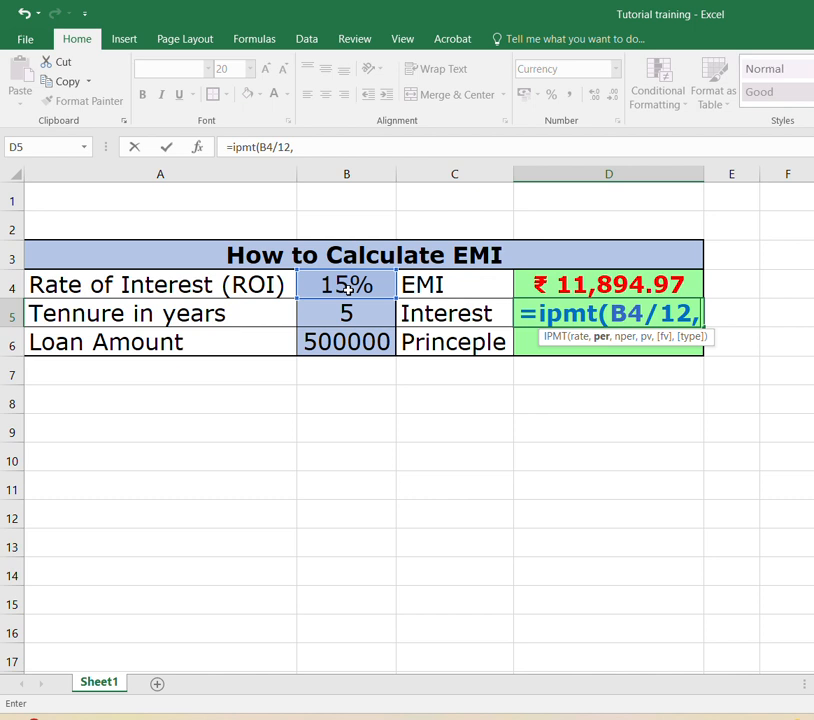
pyautogui.write('1')
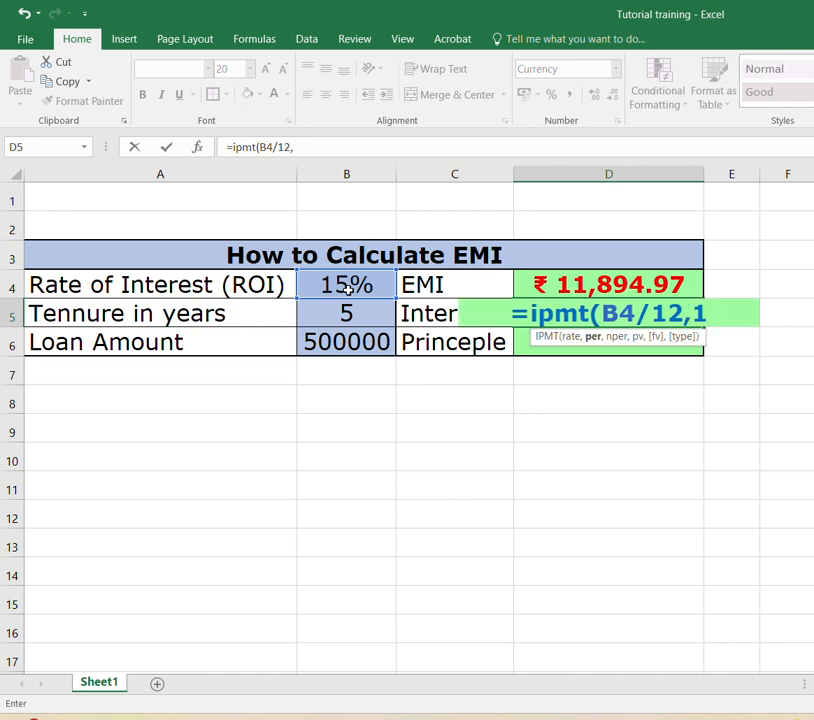
pyautogui.write(',')
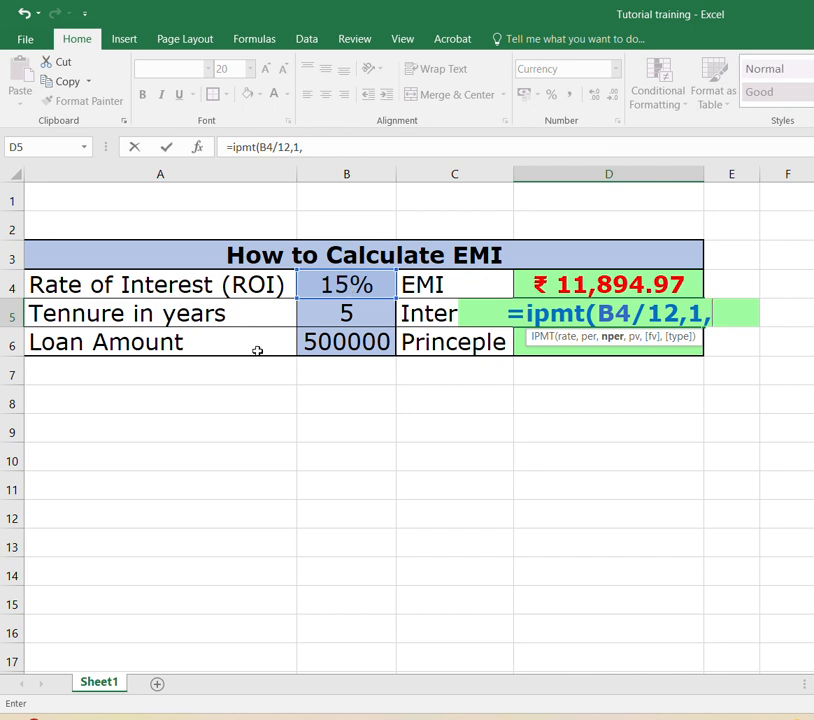
pyautogui.click(338, 313)
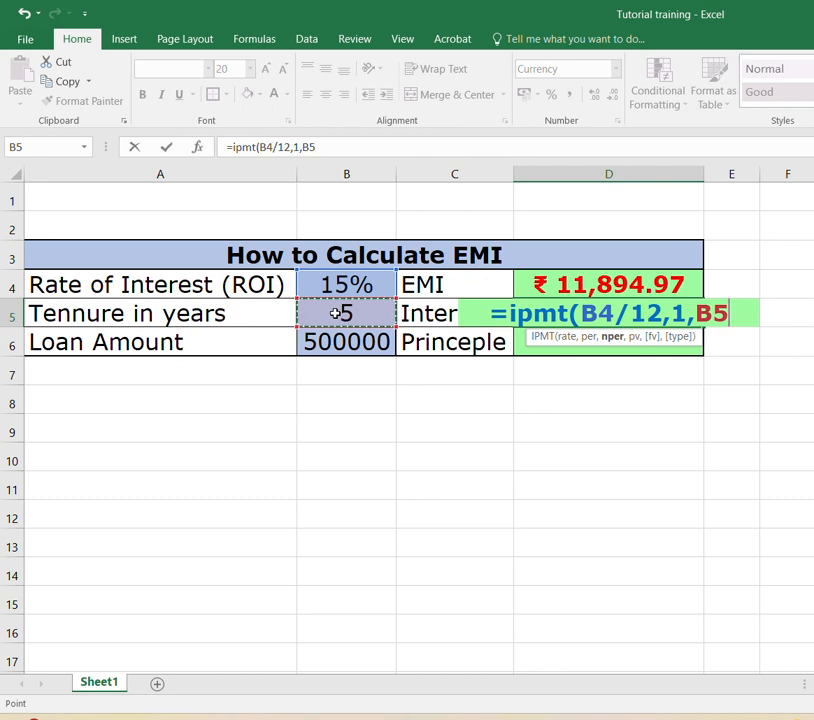
pyautogui.write('*12')
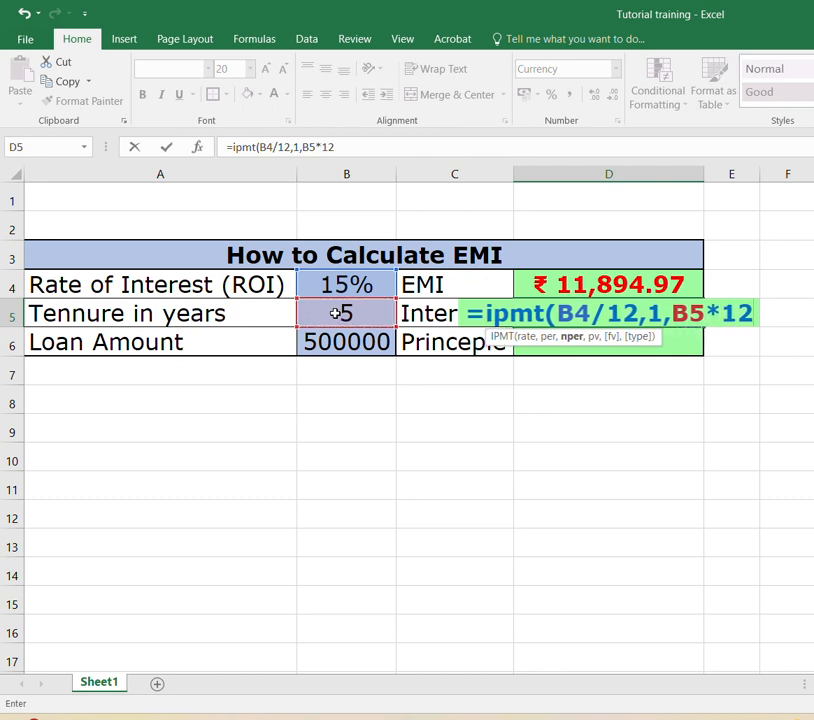
pyautogui.write(',')
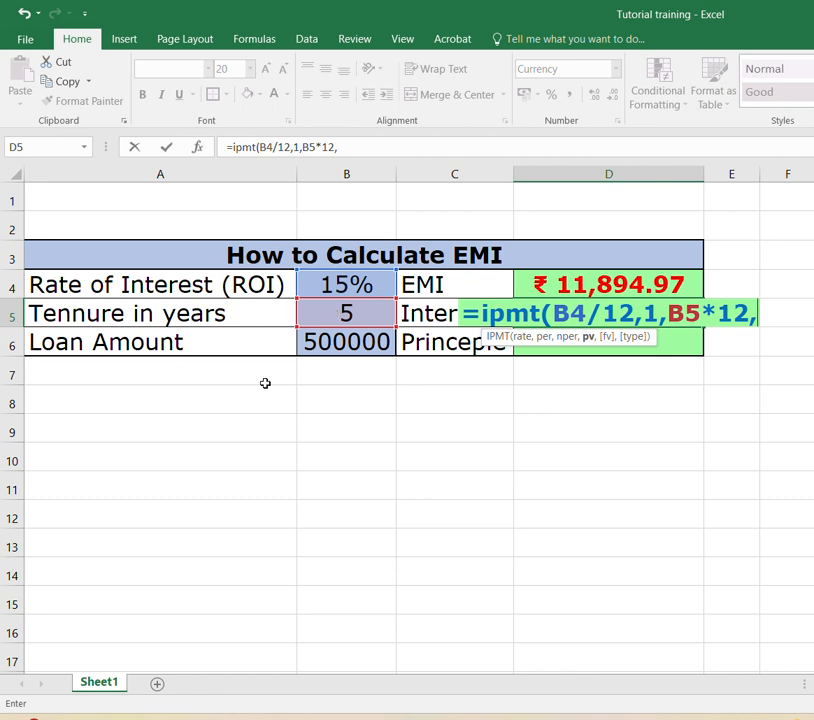
pyautogui.click(334, 342)
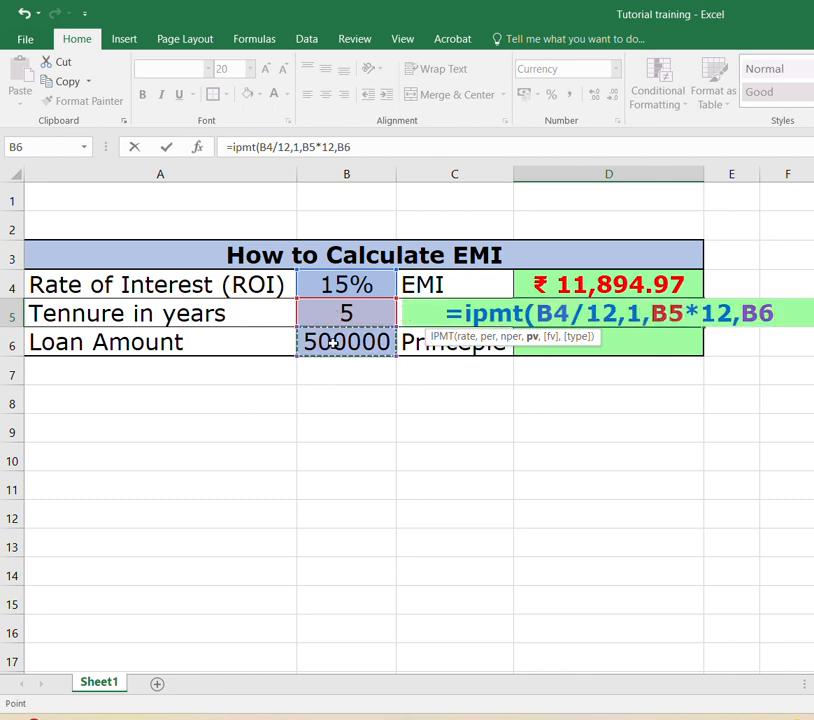
pyautogui.write(')')
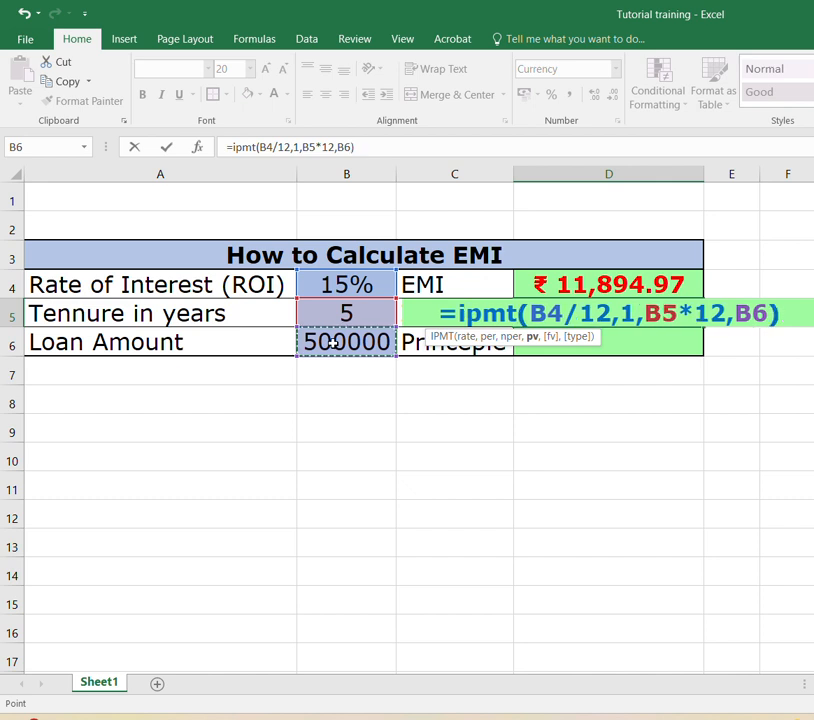
pyautogui.press('Return')
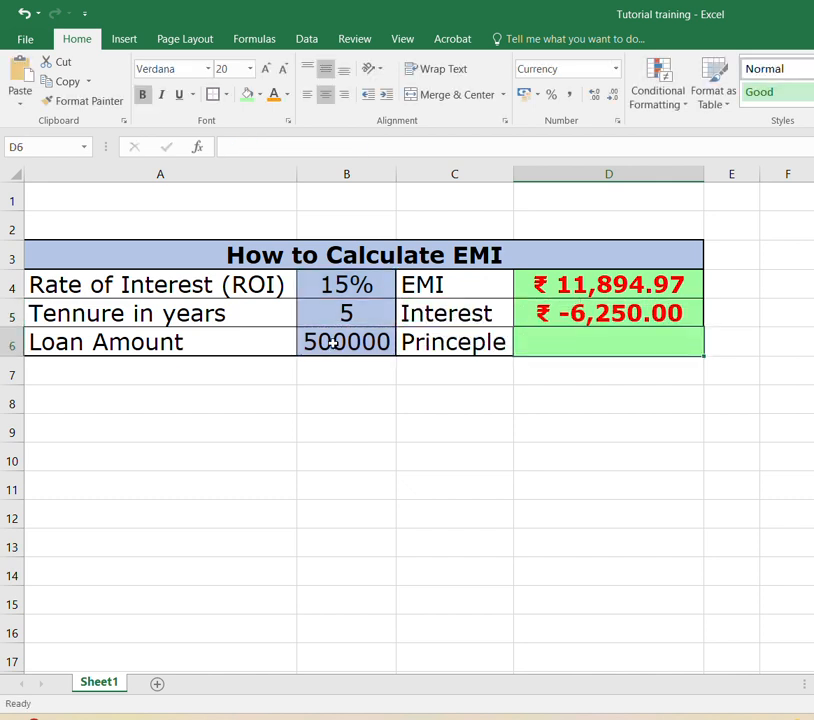
# Multiply the interest formula in cell D5 by -1, making it =IPMT(B4/12,1,B5*12,B6)*-1
pyautogui.press('Up')
pyautogui.press('Up')
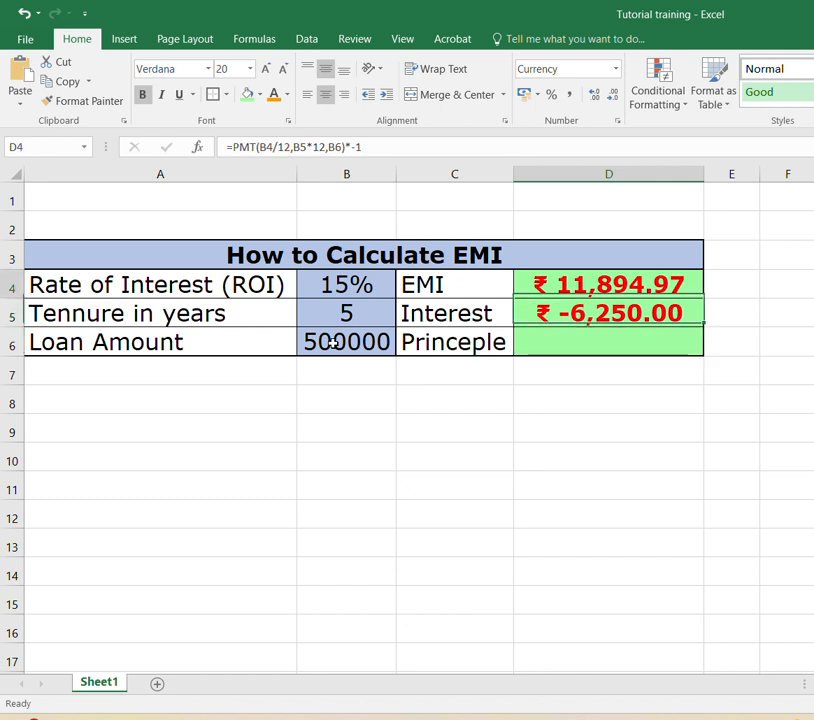
pyautogui.press('Down')
pyautogui.press('Down')
pyautogui.press('Up')
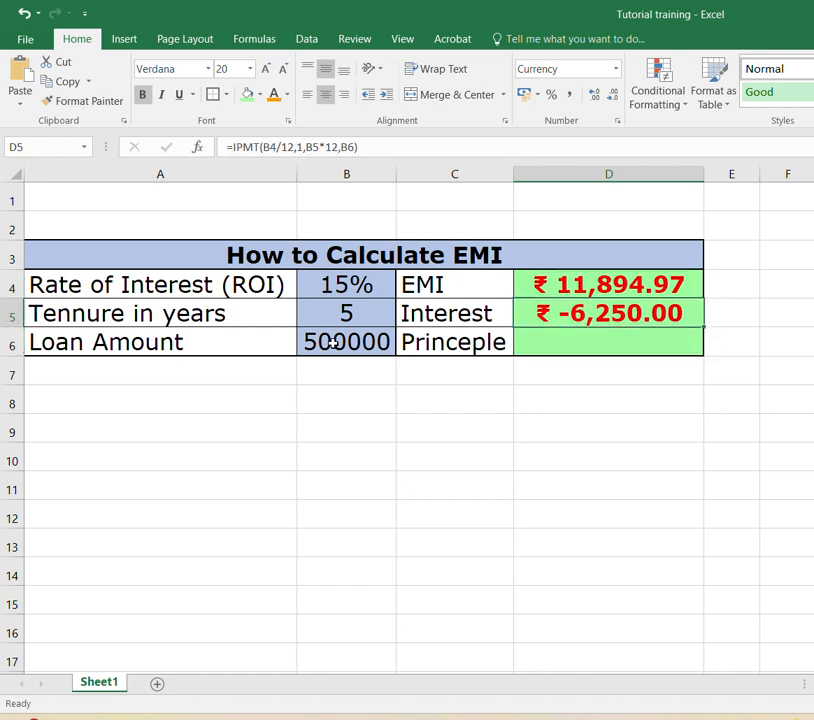
pyautogui.press('Down')
pyautogui.press('Up')
pyautogui.press('F2')
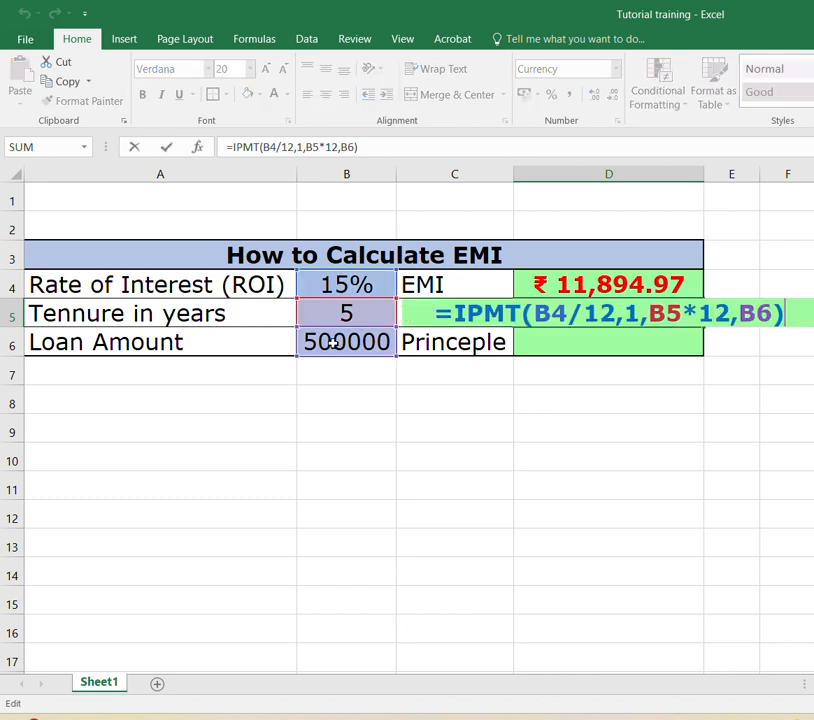
pyautogui.write('*-1')
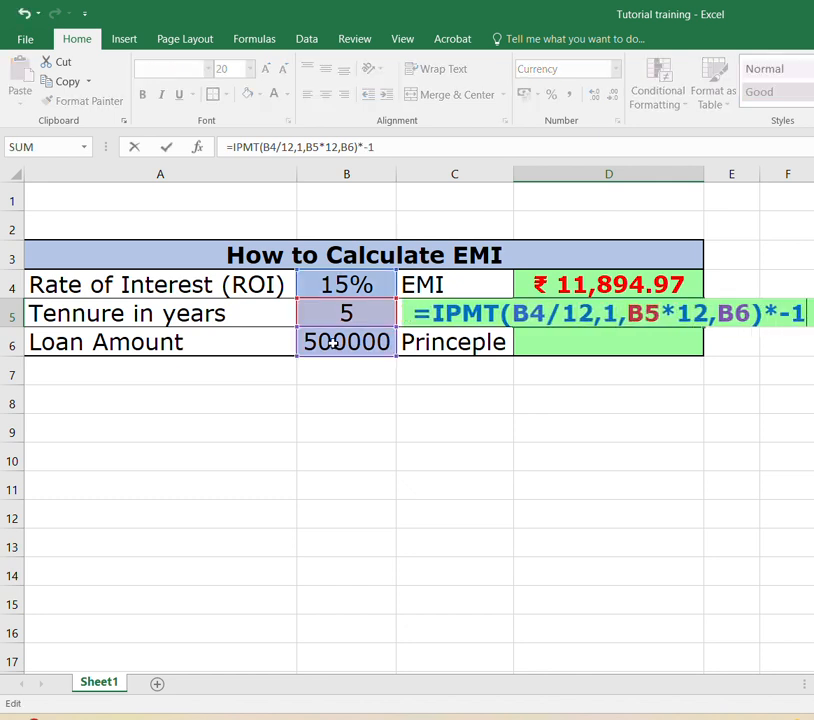
pyautogui.hotkey('ctrl', 'Return')
# Review the interest result in D5 together with the EMI result in D4
pyautogui.press('Down')
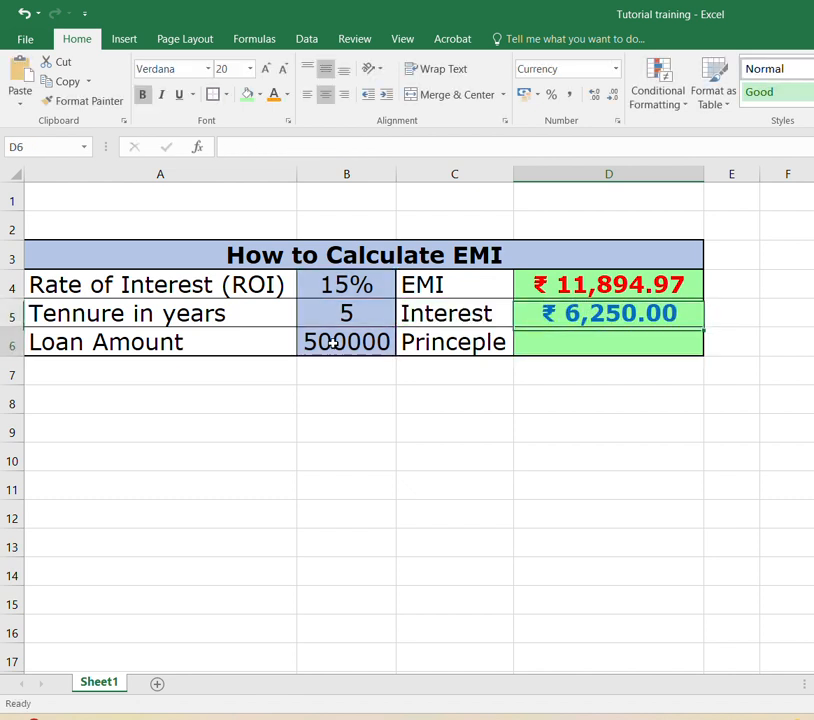
pyautogui.press('Up')
pyautogui.press('Down')
pyautogui.press('Up')
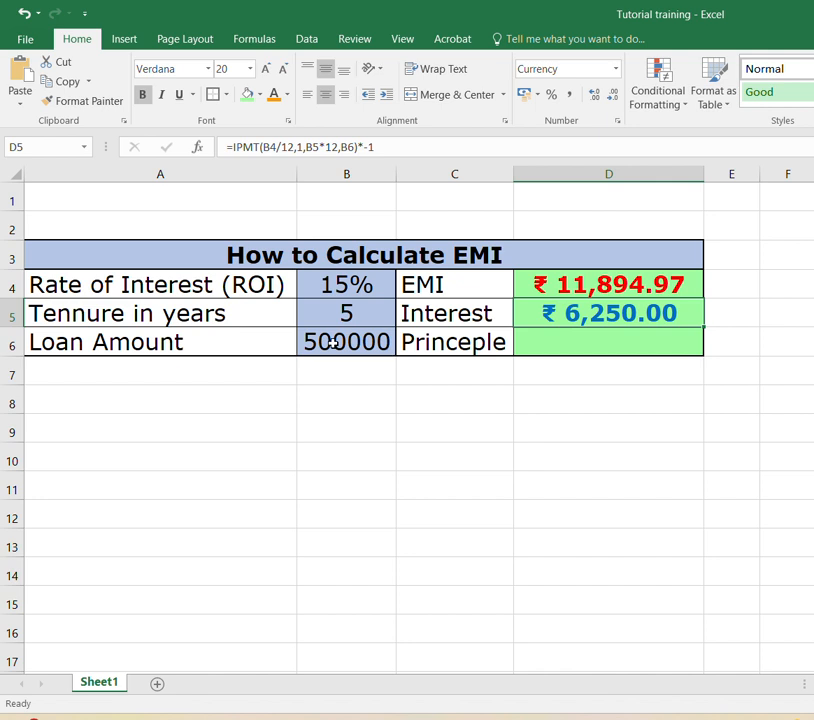
pyautogui.press('Up')
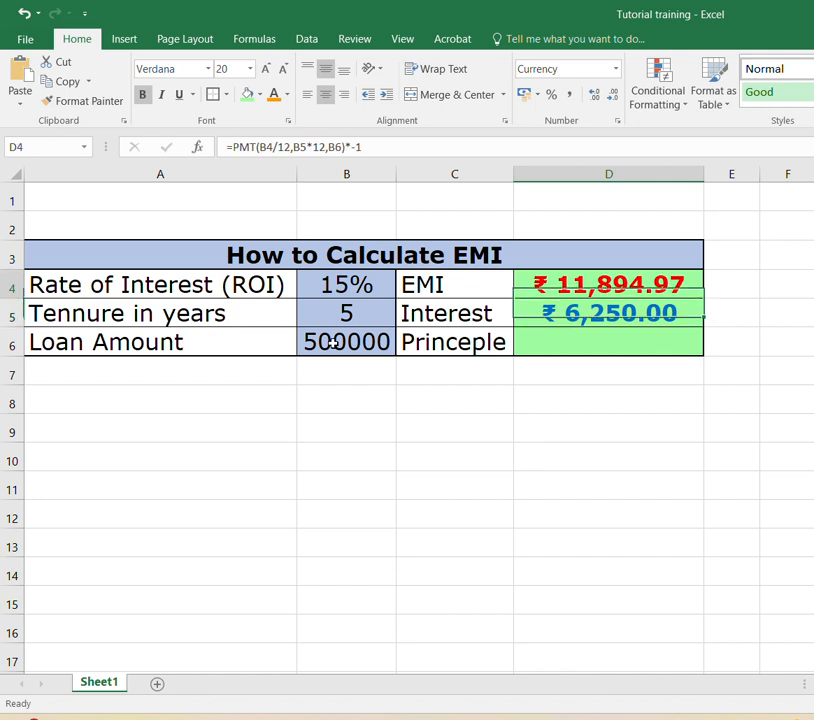
# Compare the EMI result in D4 with the interest result in D5 and check the principal cell D6 below them
pyautogui.press('Down')
pyautogui.press('Up')
pyautogui.press('Down')
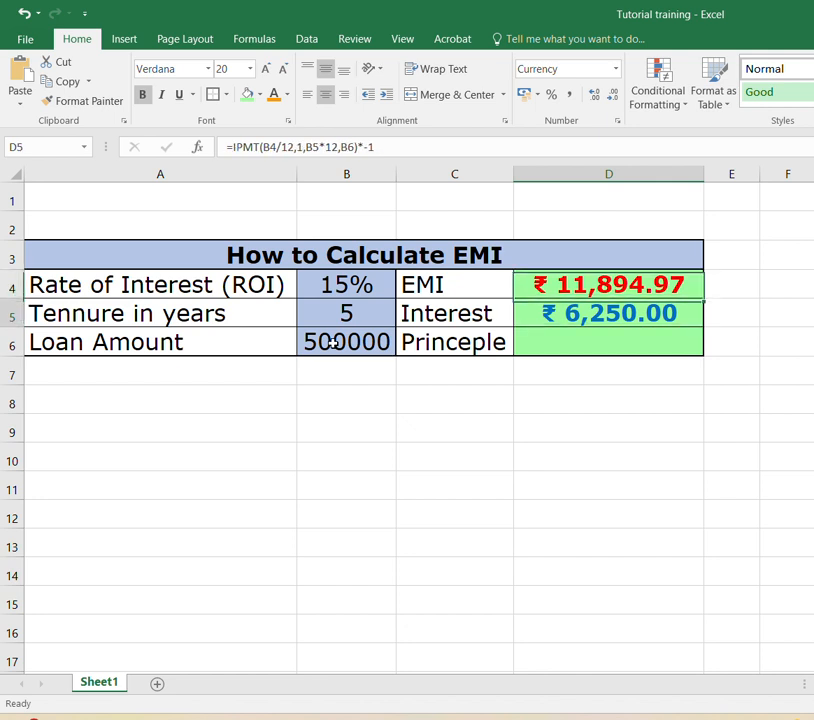
pyautogui.press('Up')
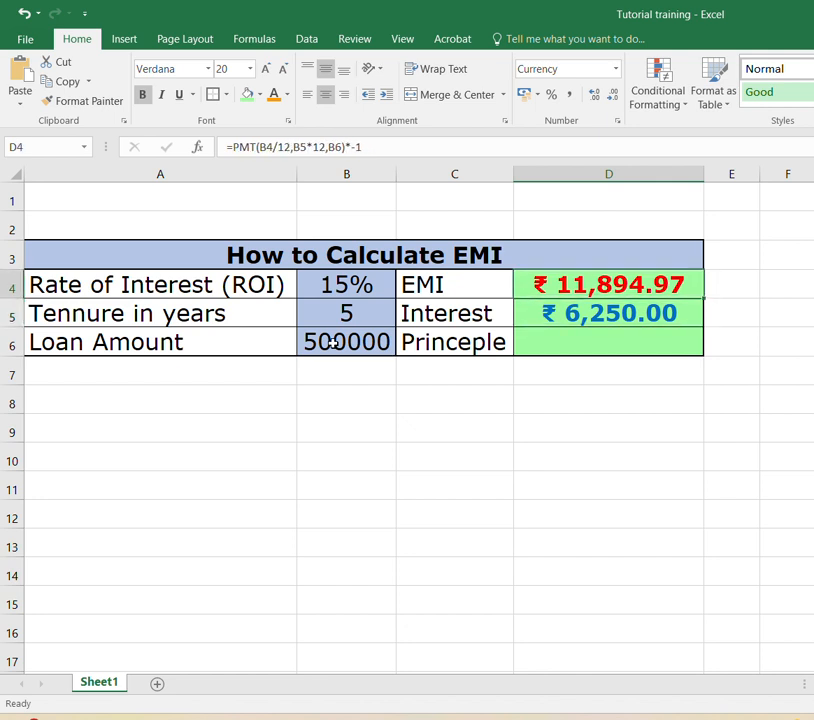
pyautogui.press('Down')
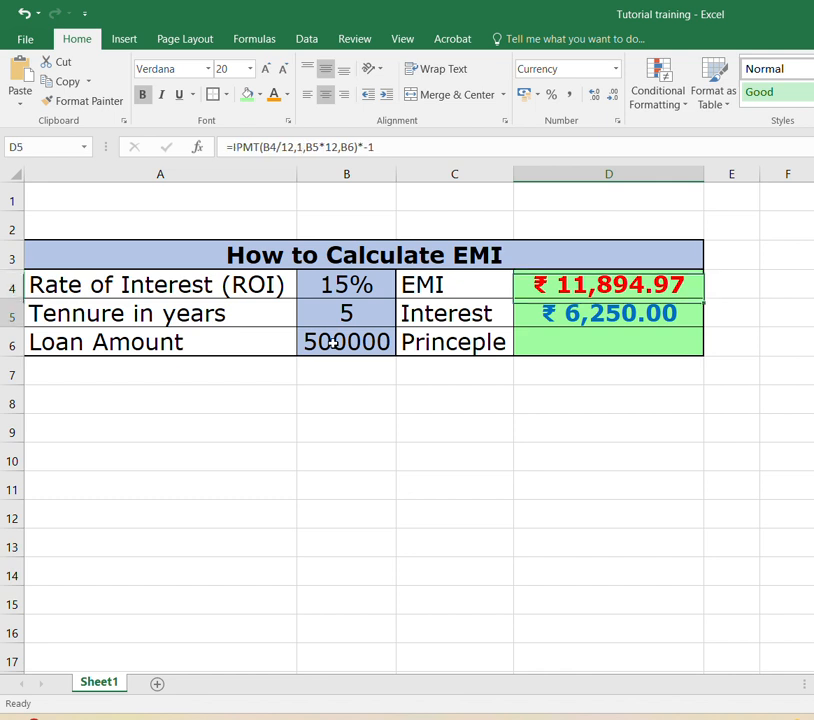
pyautogui.press('Escape')
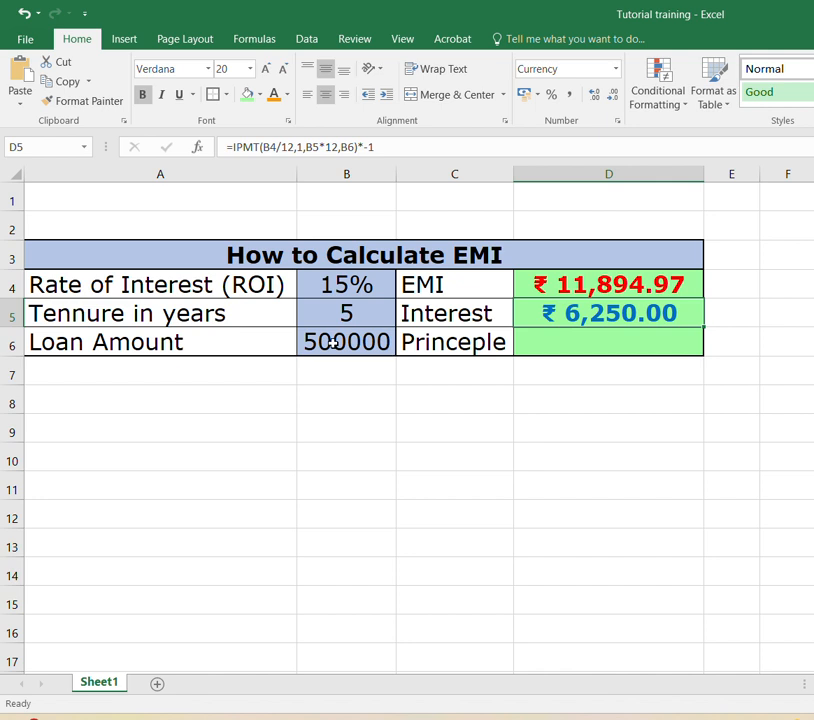
pyautogui.press('Down')
pyautogui.press('Up')
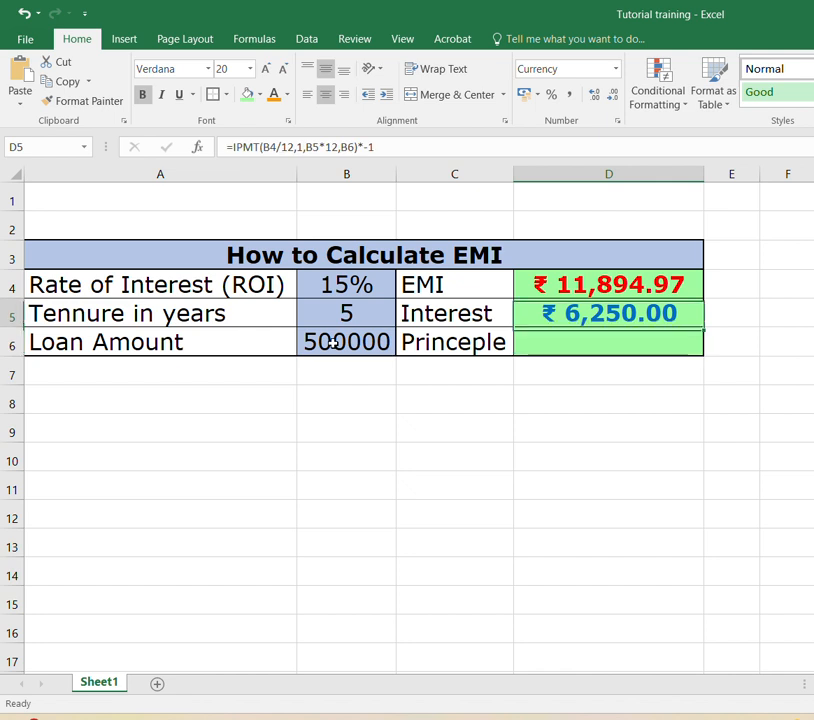
pyautogui.press('Down')
pyautogui.press('Up')
pyautogui.press('Down')
pyautogui.press('Up')
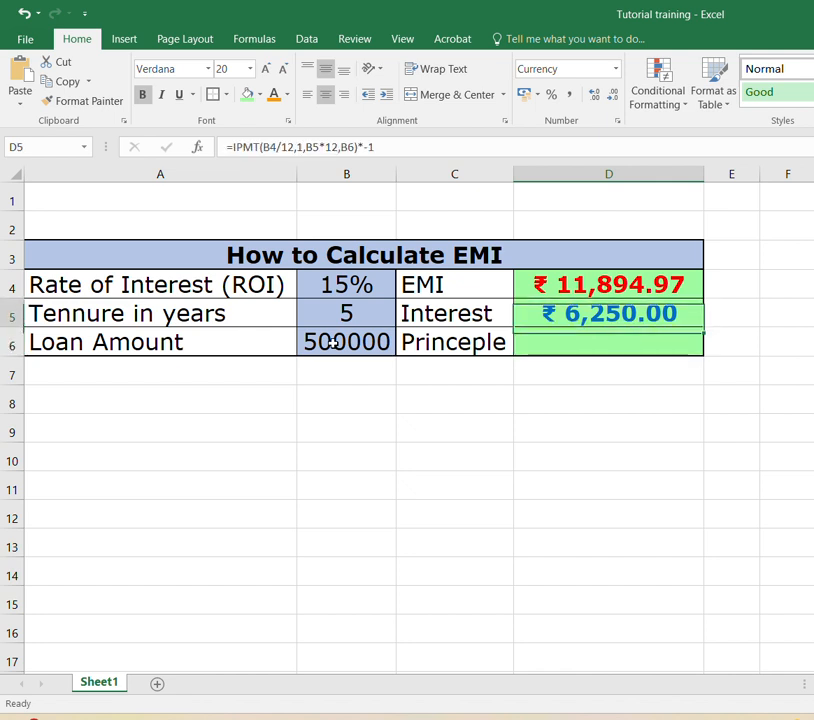
pyautogui.press('Down')
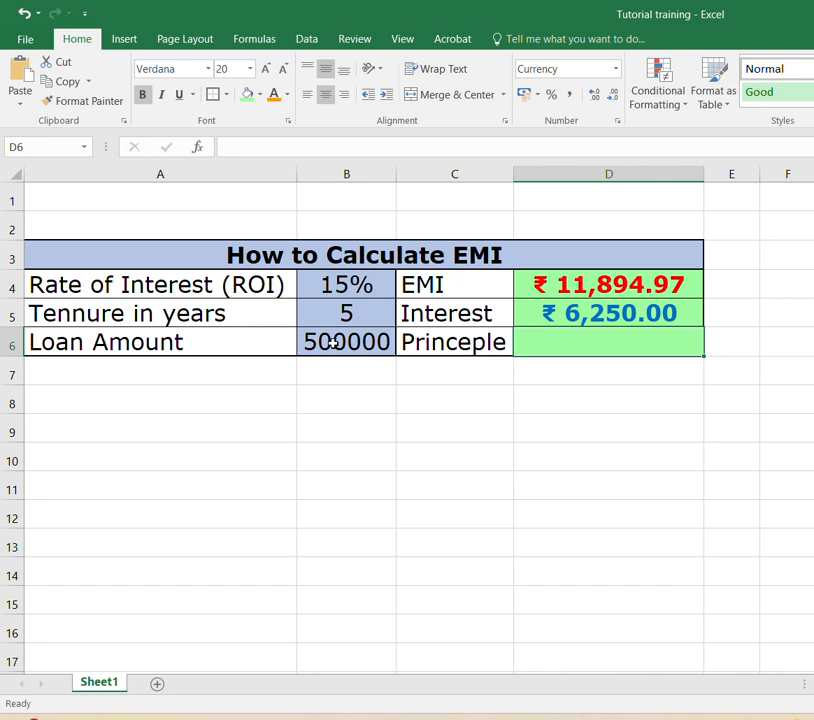
pyautogui.press('Up')
pyautogui.press('Up')
pyautogui.press('Up')
pyautogui.press('Down')
pyautogui.press('Down')
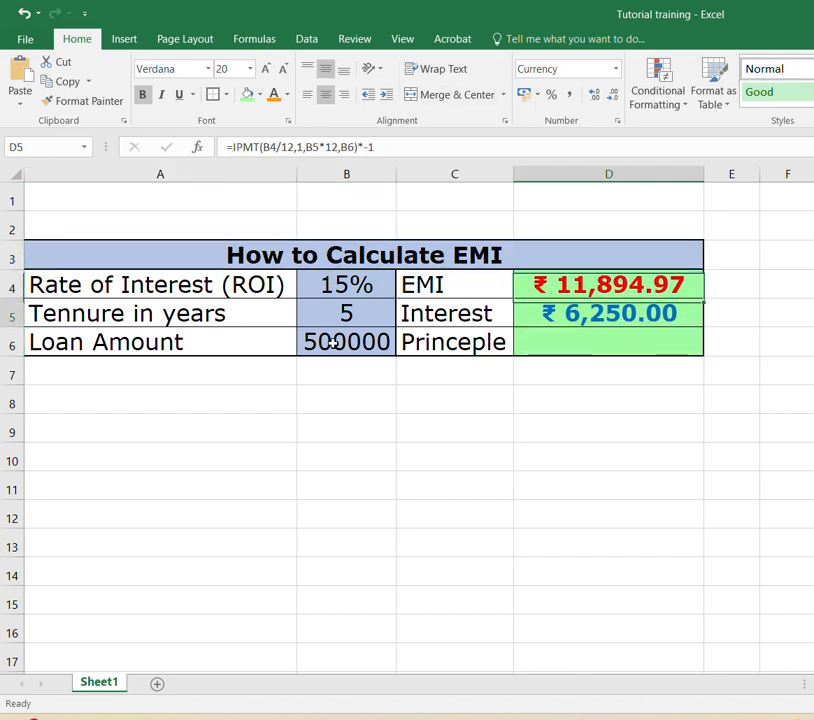
# Calculate the principal in cell D6 by subtracting the interest from the EMI with the formula =+D4-D5, and review it
pyautogui.press('Down')
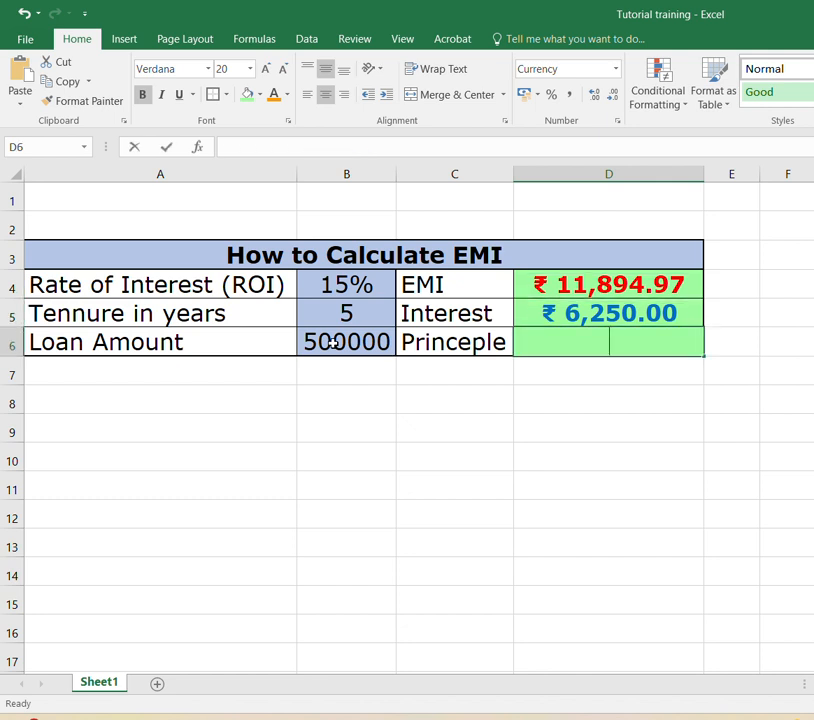
pyautogui.write('+')
pyautogui.press('Up')
pyautogui.press('Up')
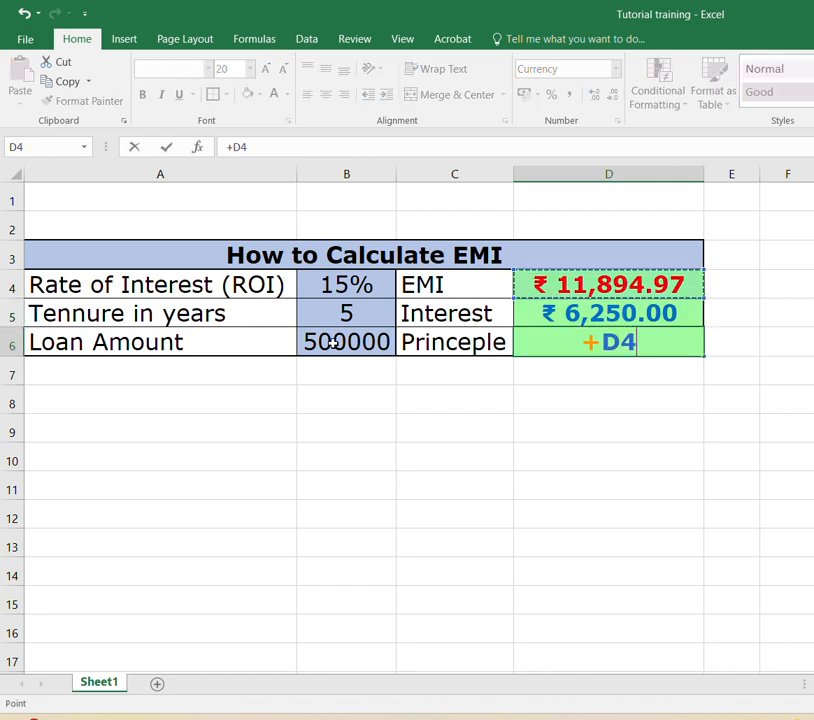
pyautogui.write('-')
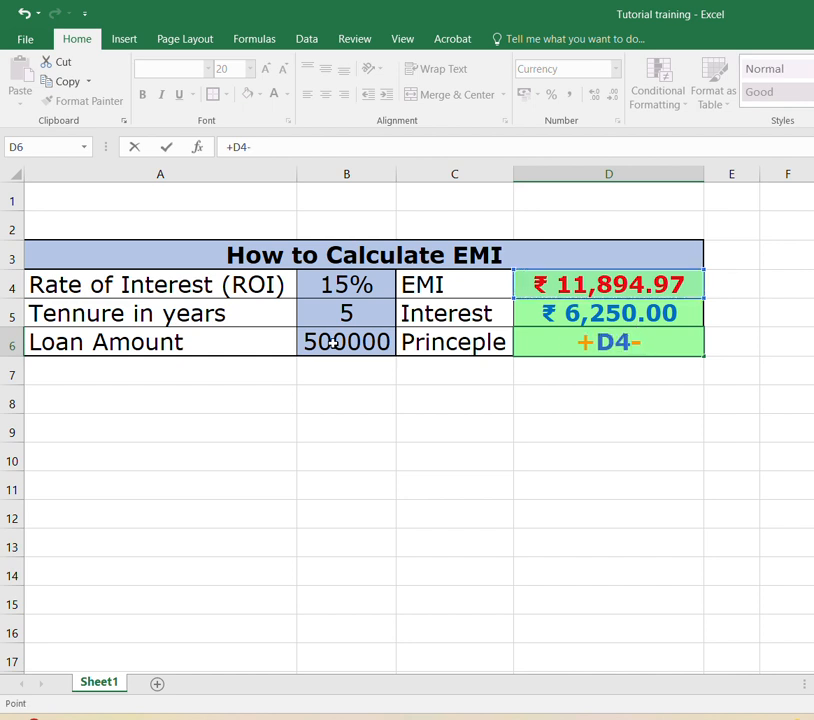
pyautogui.press('Up')
pyautogui.press('Return')
pyautogui.press('Up')
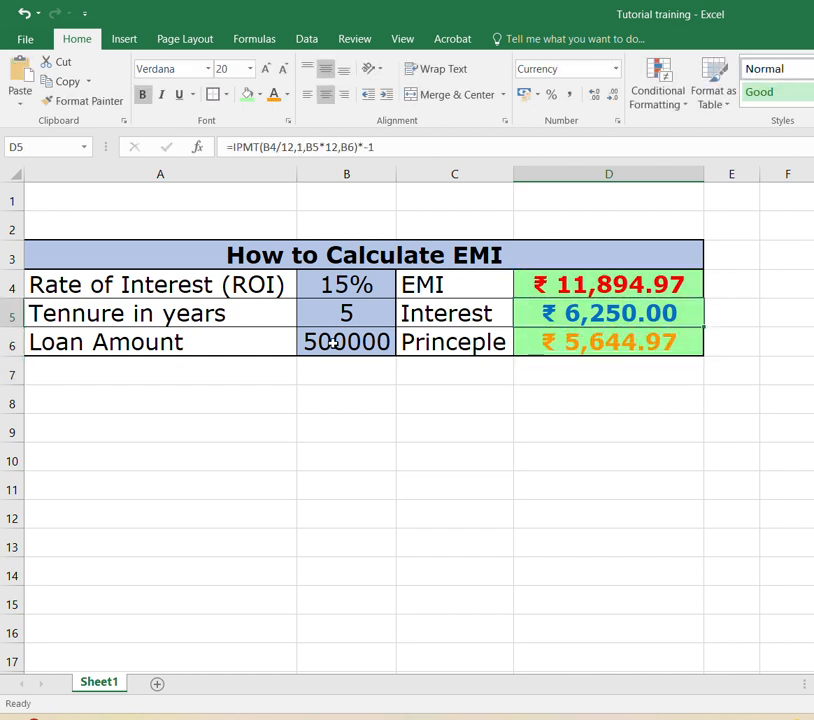
pyautogui.press('Down')
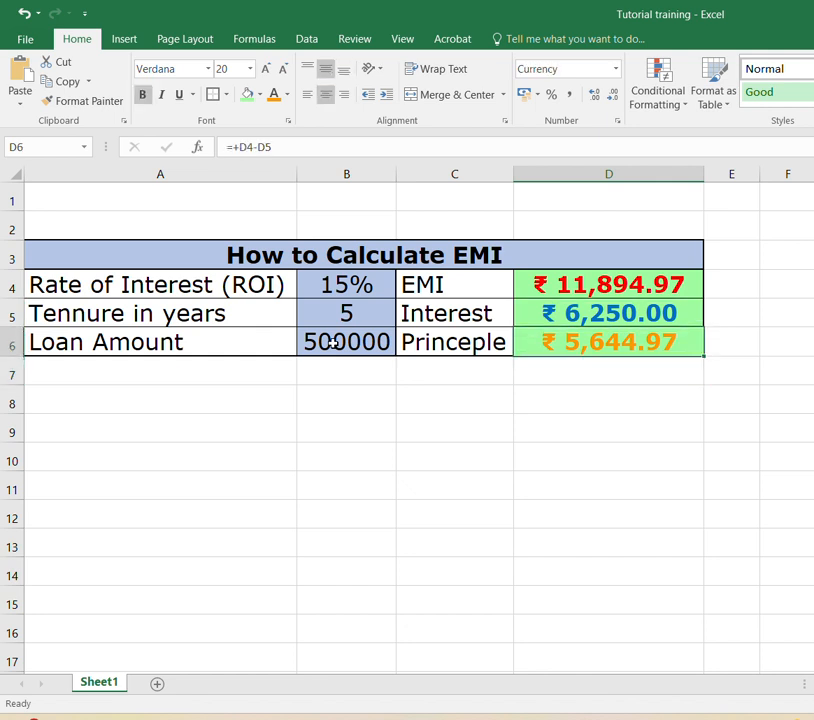
pyautogui.press('Down')
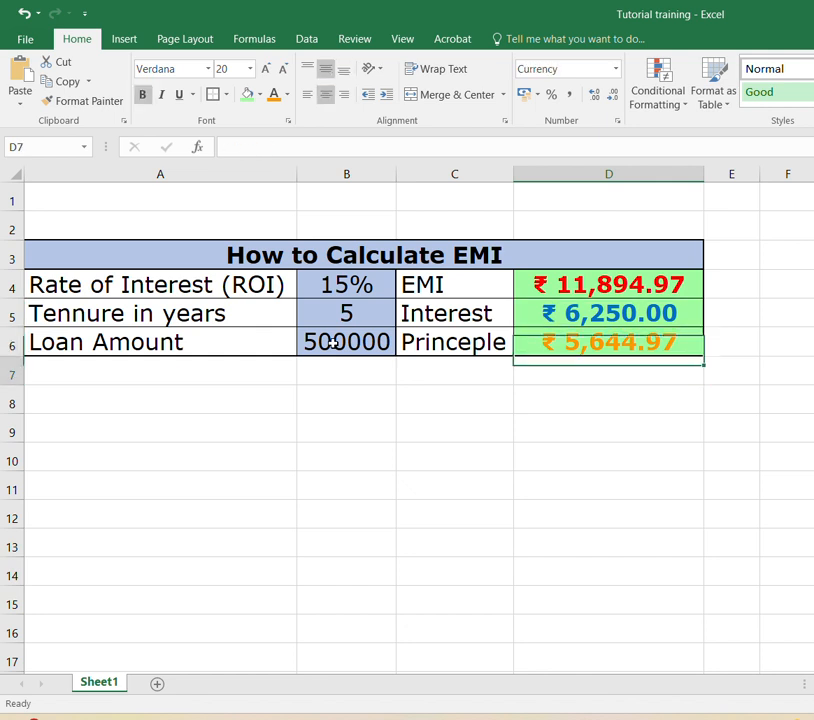
pyautogui.press('Up')
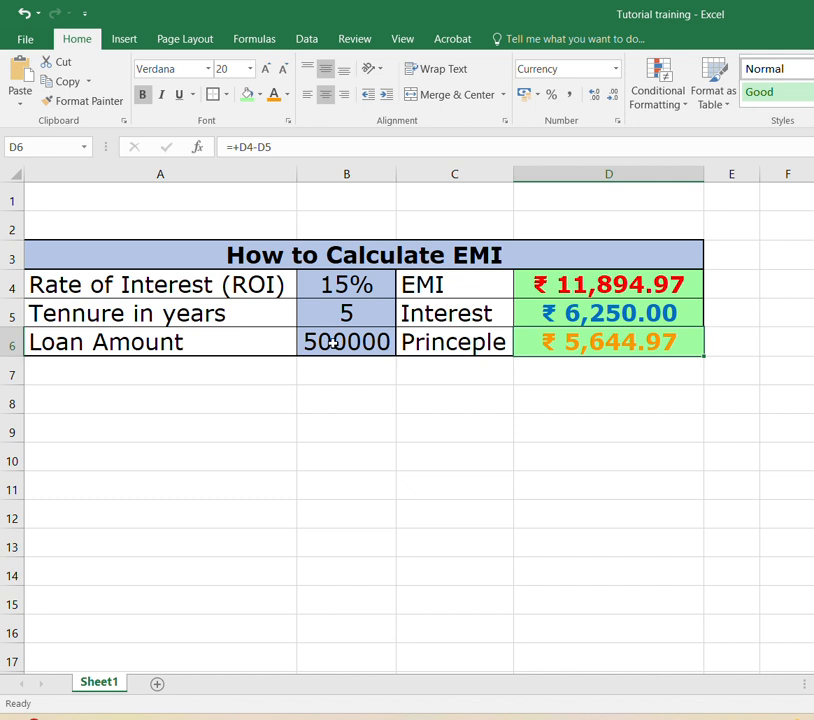
# Replace the content of D6 with the principal formula =PPMT(B4/12,1,B5*12,B6), using the monthly rate, period 1, number of months and loan amount
pyautogui.press('F2')
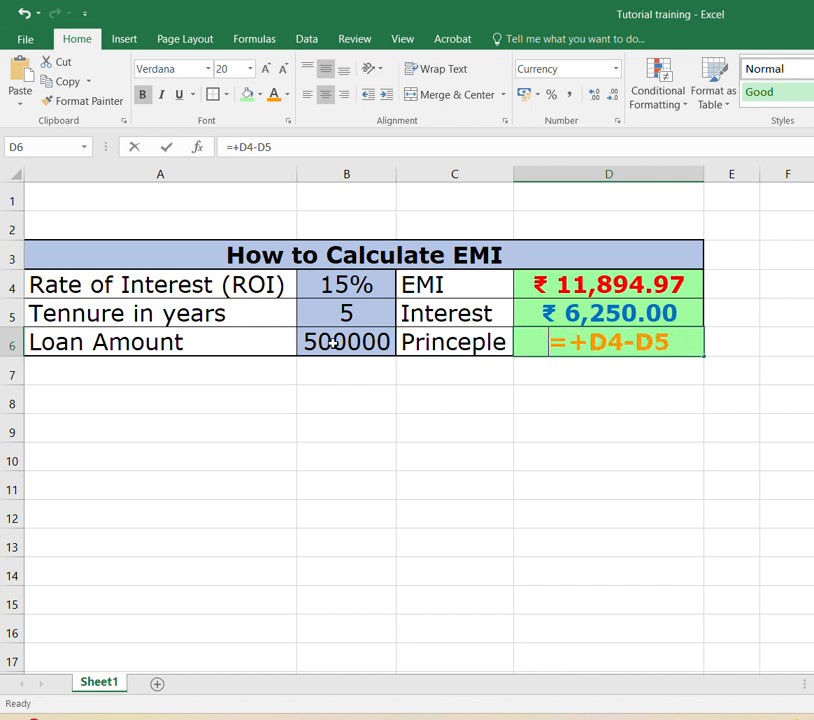
pyautogui.write('+')
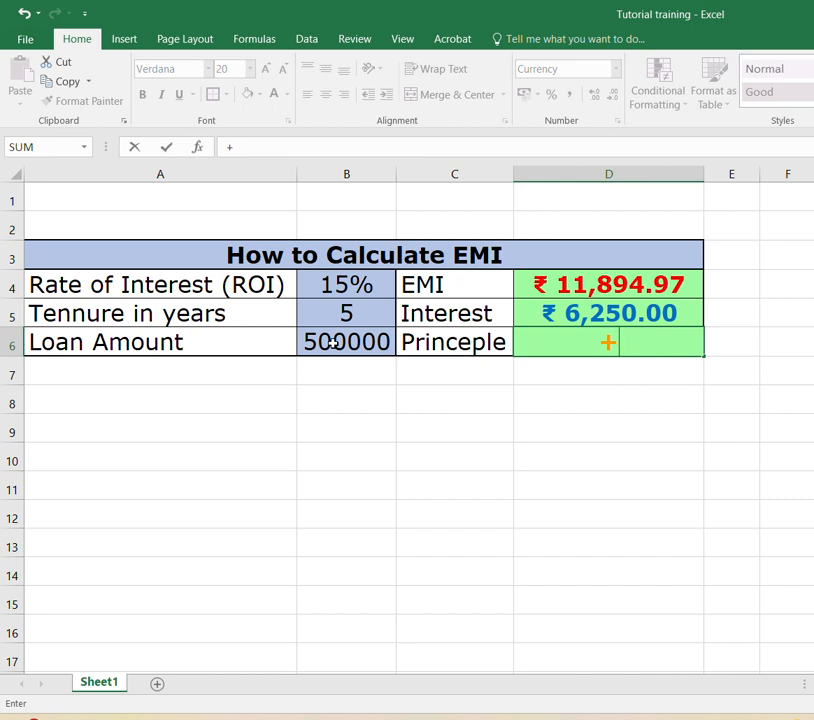
pyautogui.press('BackSpace')
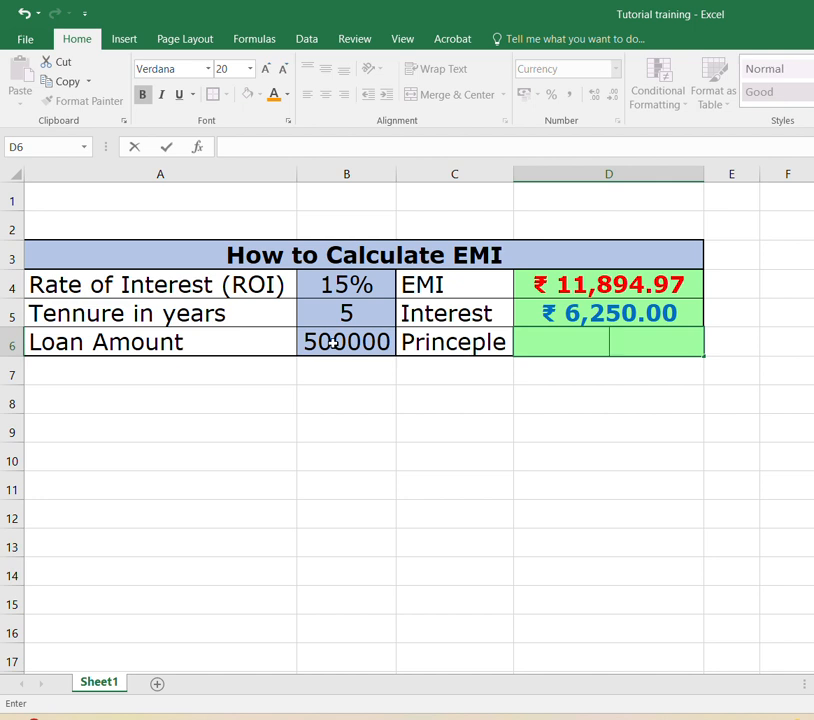
pyautogui.write('=')
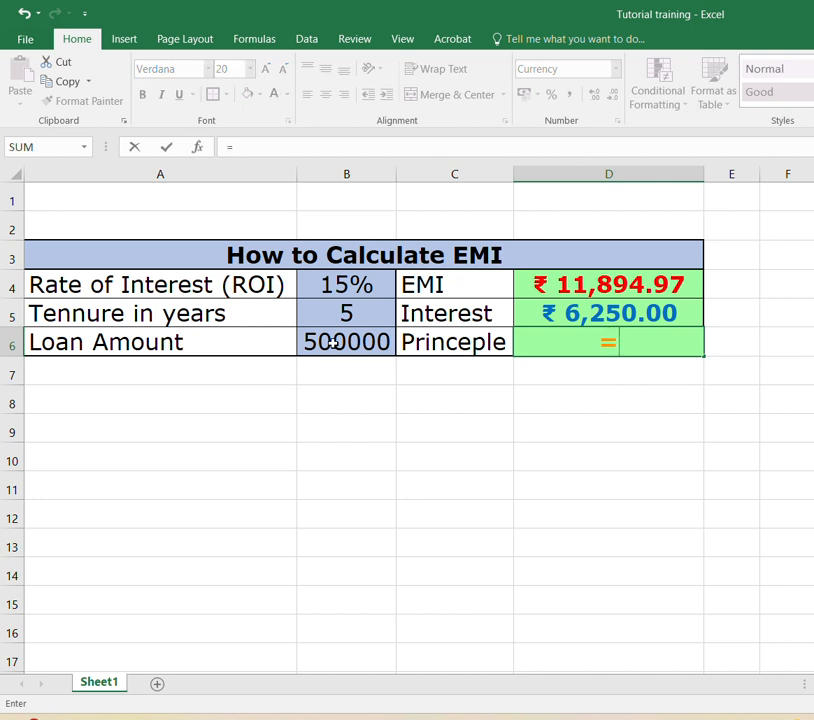
pyautogui.write('ppmt(')
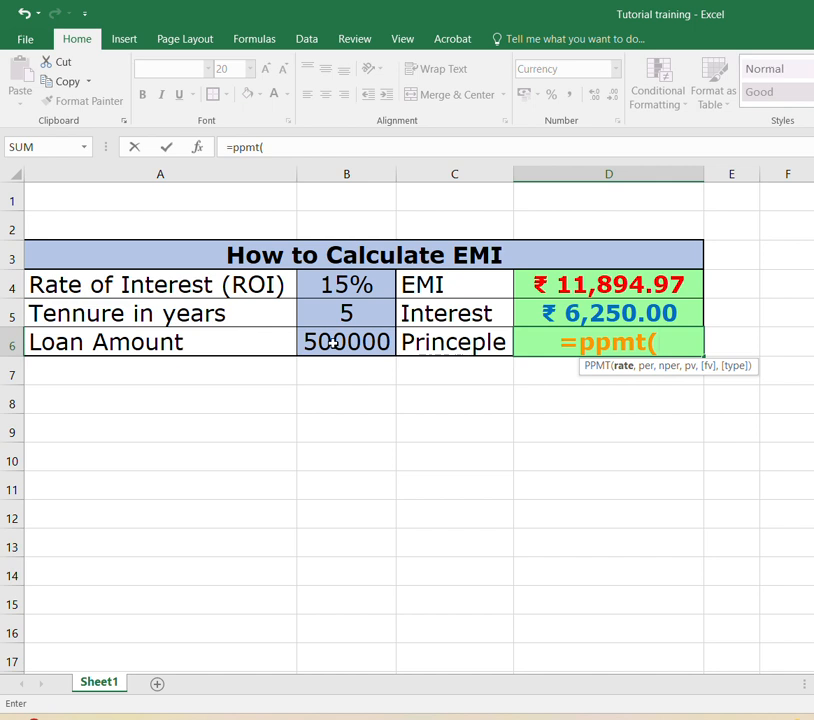
pyautogui.click(333, 282)
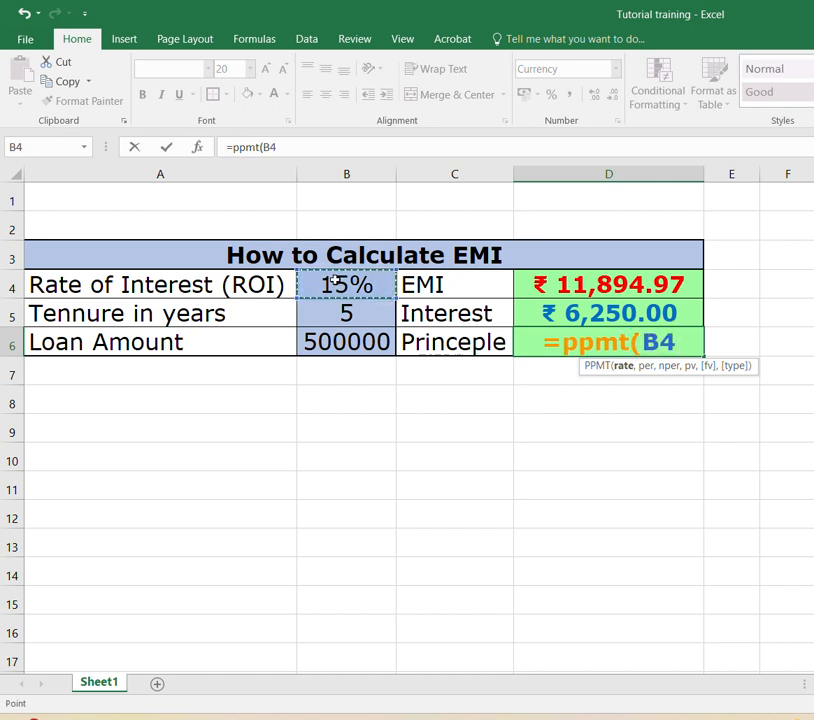
pyautogui.write('/12')
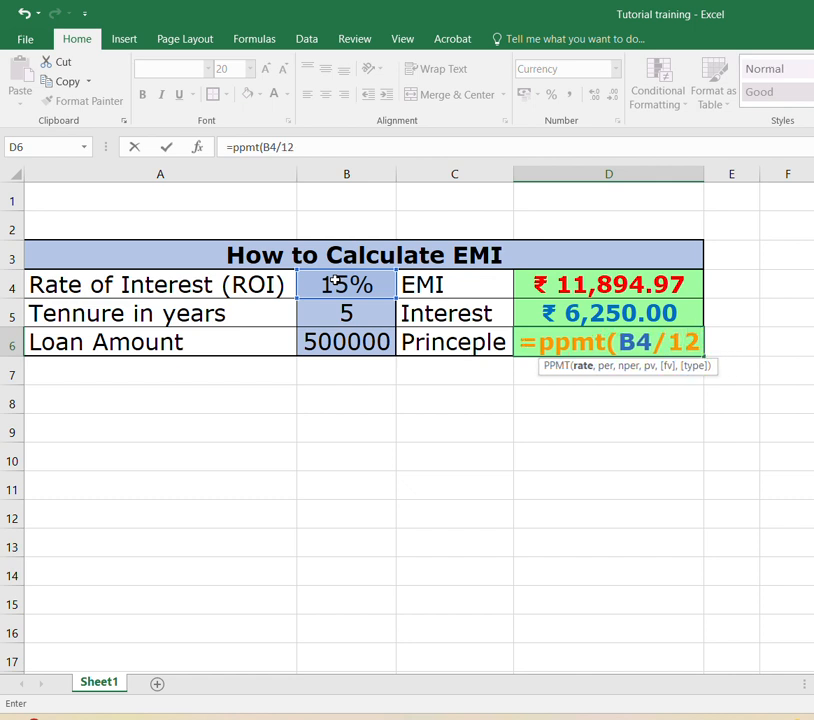
pyautogui.write(',')
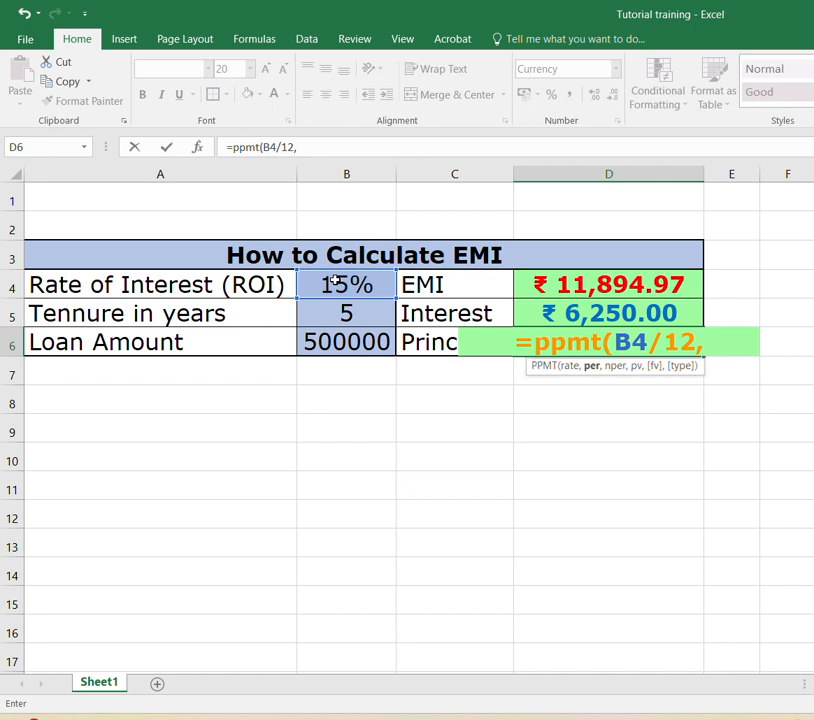
pyautogui.write('1')
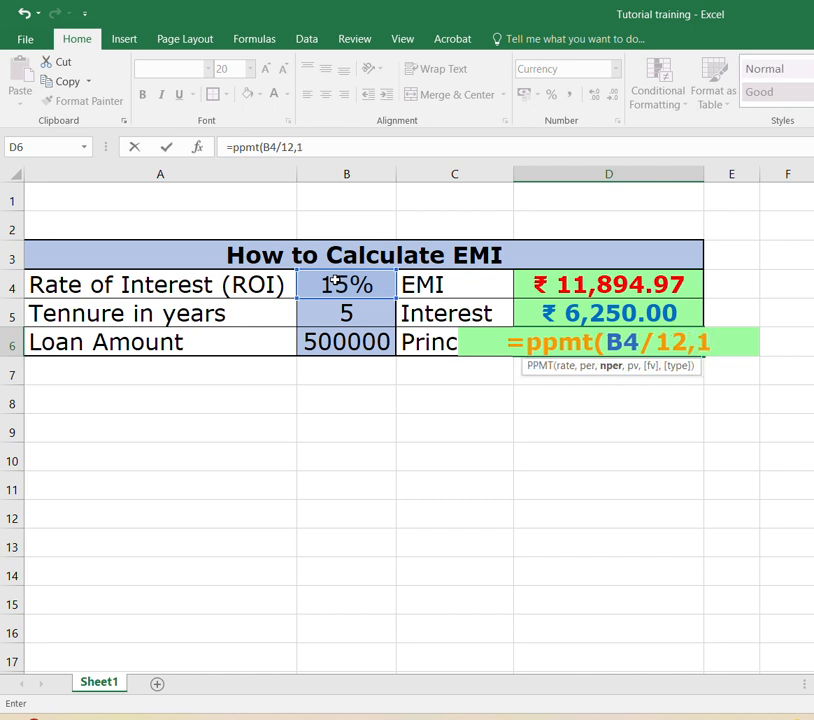
pyautogui.write(',')
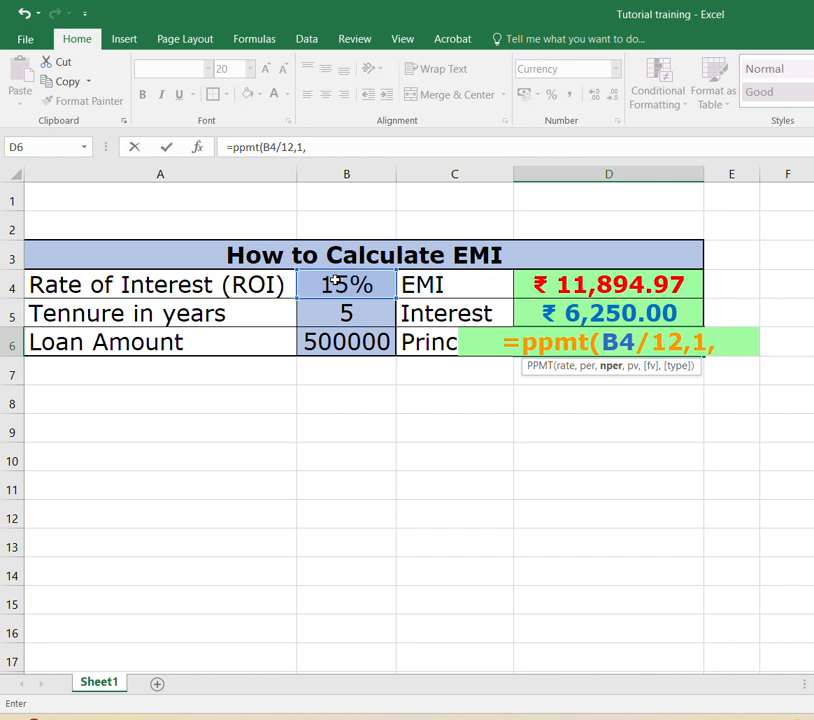
pyautogui.click(347, 313)
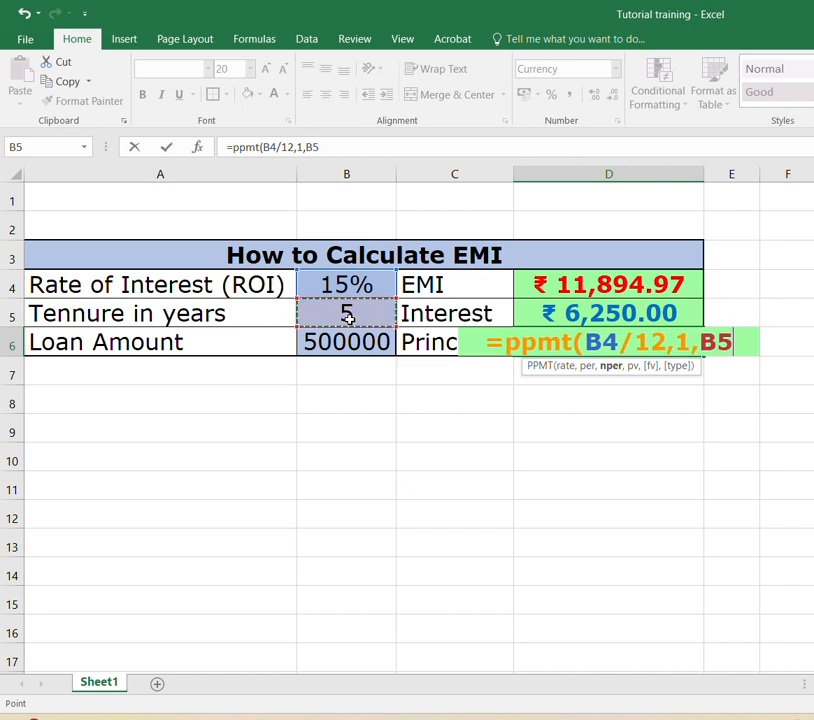
pyautogui.write('/')
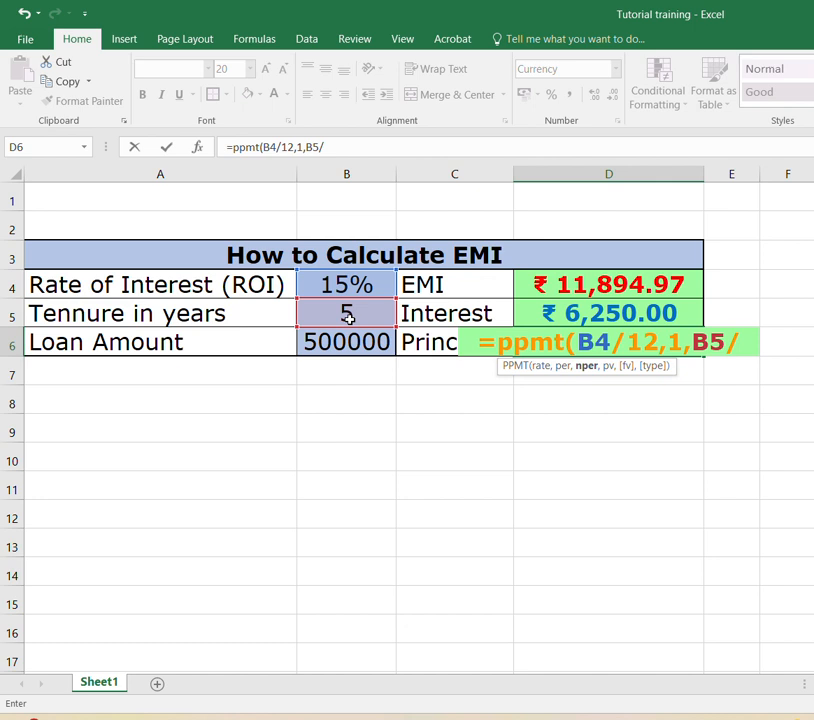
pyautogui.press('BackSpace')
pyautogui.write('*12')
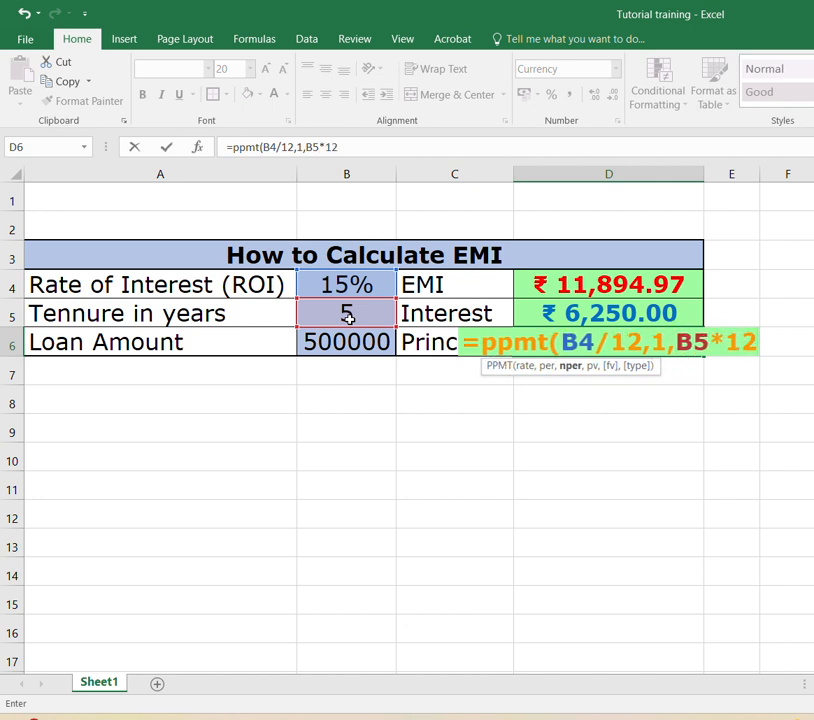
pyautogui.write(',')
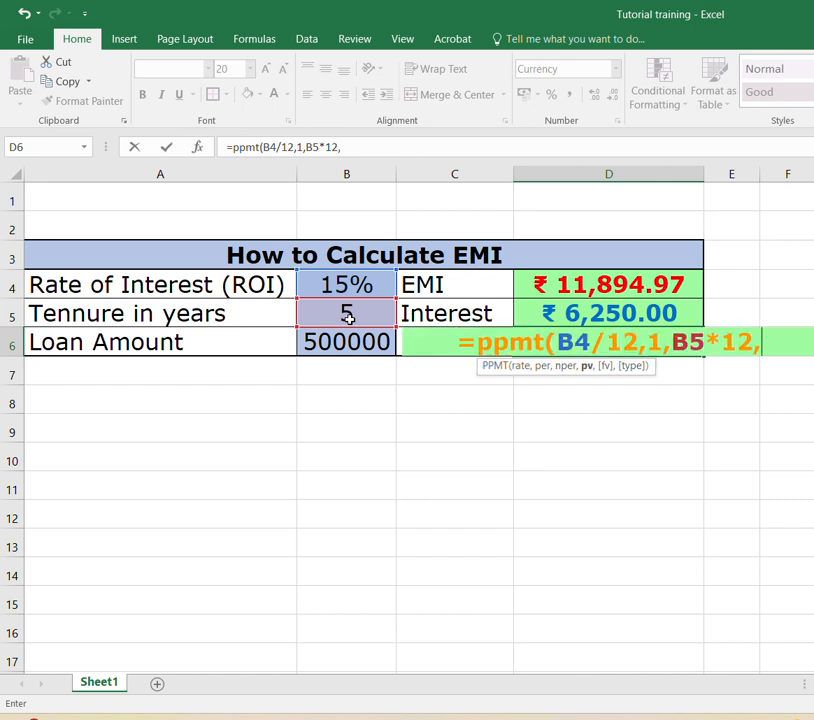
pyautogui.click(347, 342)
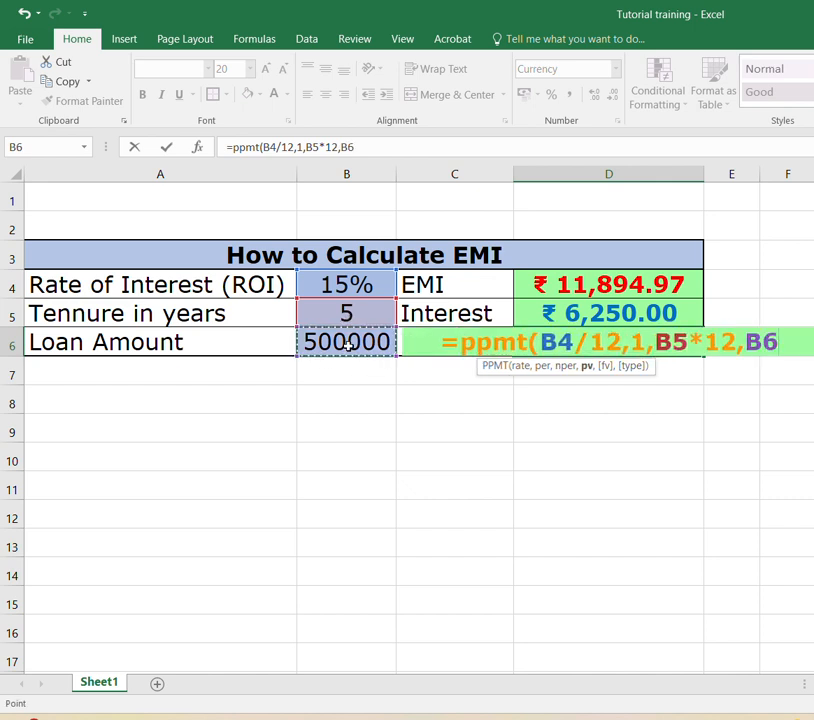
pyautogui.write(')')
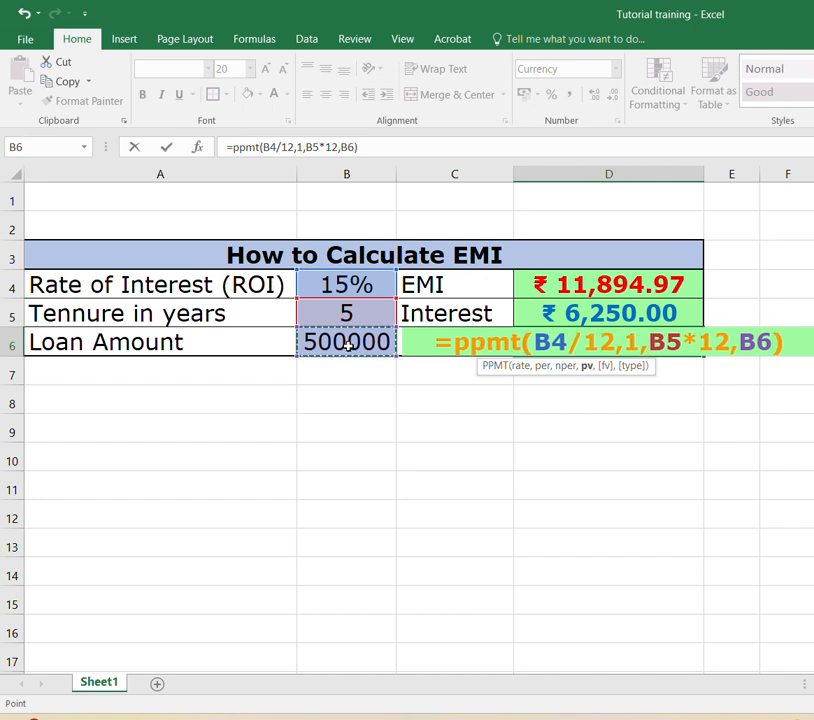
pyautogui.press('Return')
pyautogui.press('Up')
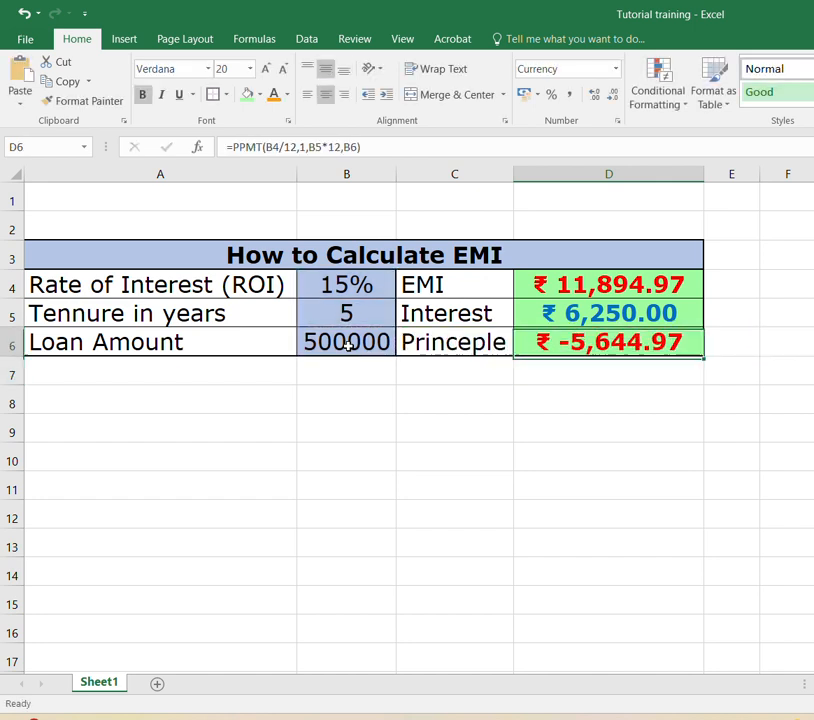
pyautogui.press('Up')
pyautogui.press('Down')
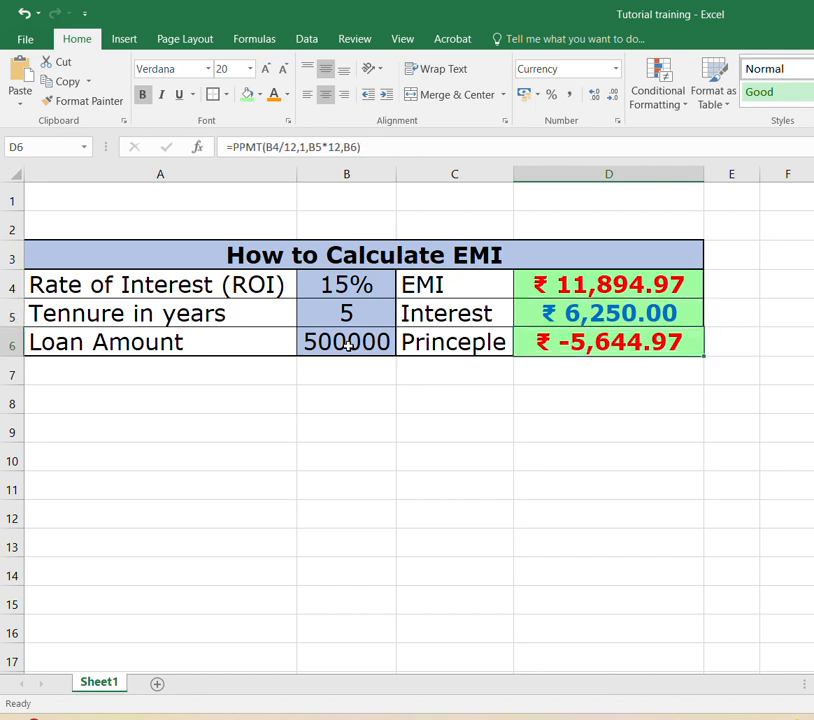
# Multiply the principal formula in cell D6 by -1, making it =PPMT(B4/12,1,B5*12,B6)*-1
pyautogui.press('F2')
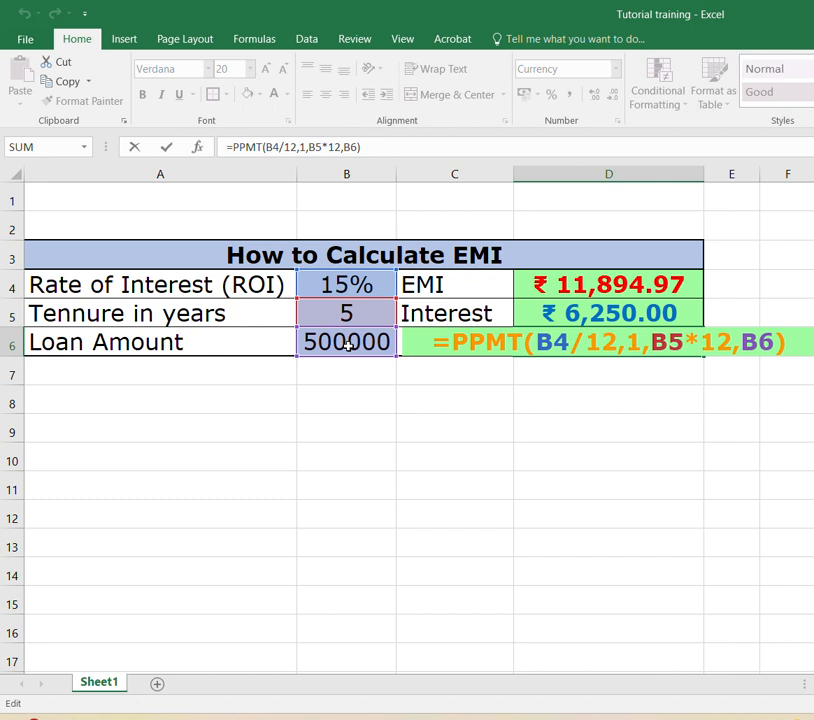
pyautogui.write('-')
pyautogui.press('BackSpace')
pyautogui.write('*-1')
pyautogui.press('Return')
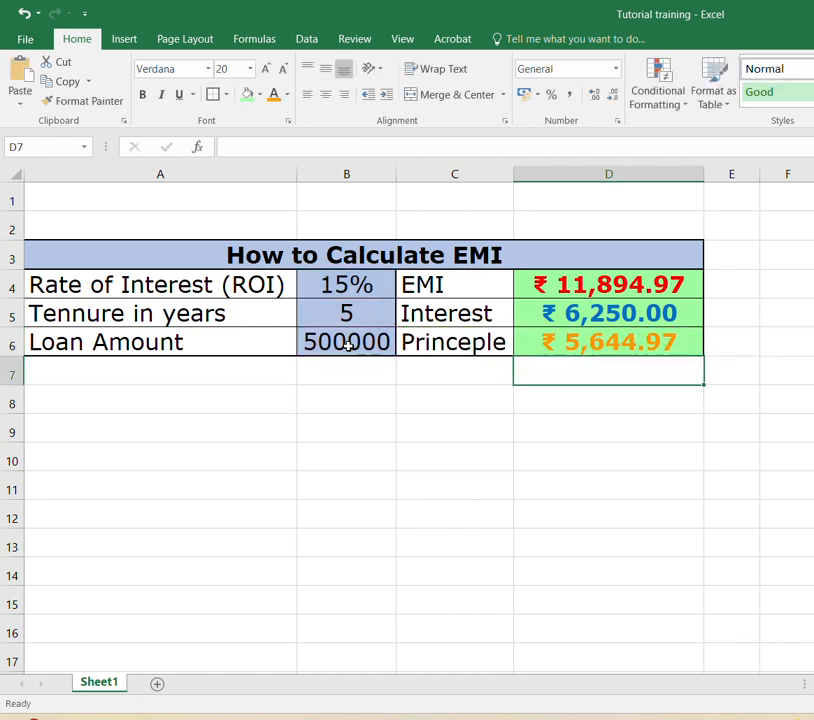
# Review the EMI, interest and principal formulas in cells D4, D5 and D6
pyautogui.press('Up')
pyautogui.press('Up')
pyautogui.press('Down')
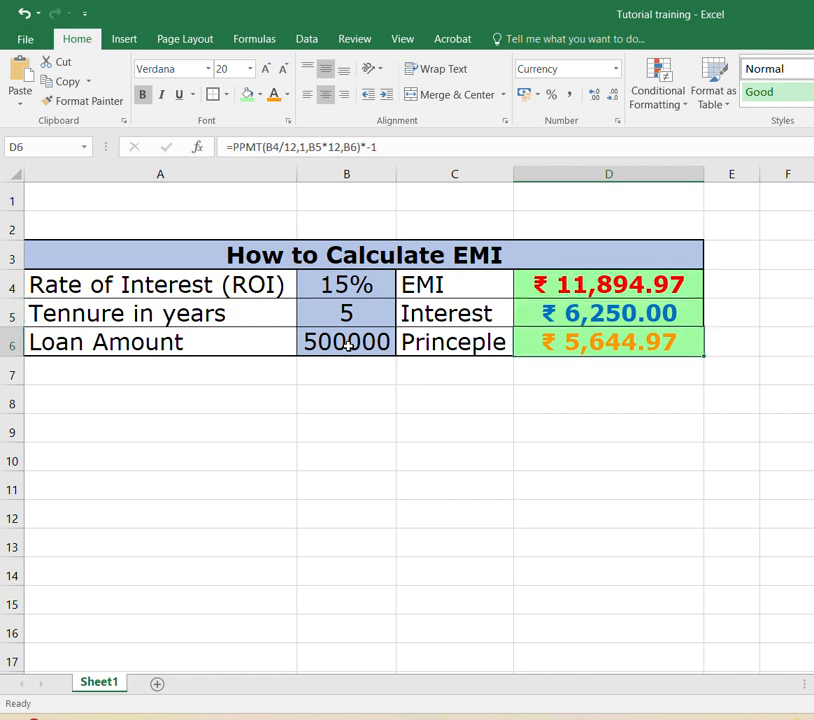
pyautogui.press('Up')
pyautogui.press('Up')
pyautogui.press('Down')
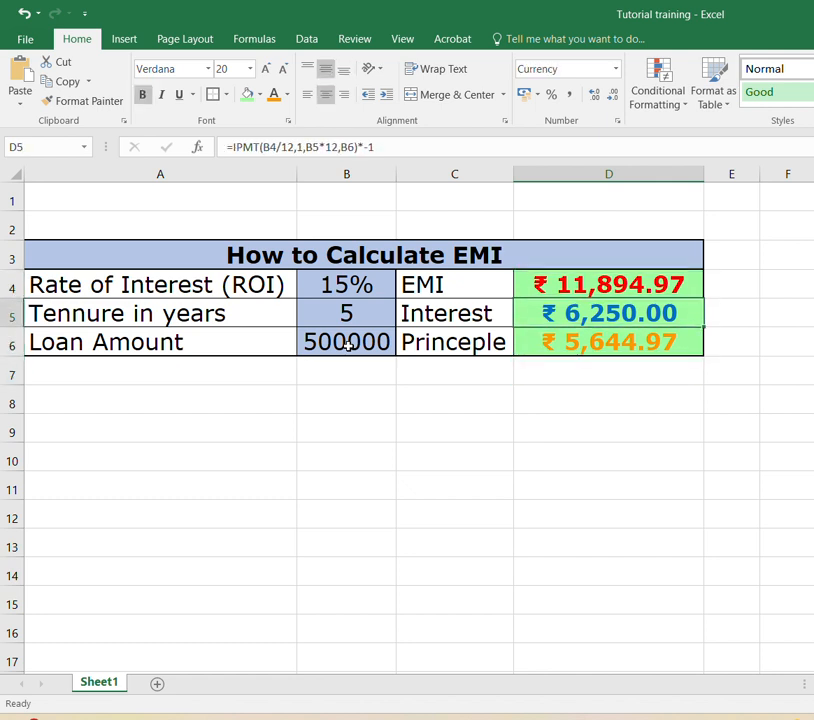
pyautogui.press('Up')
pyautogui.press('Down')
pyautogui.press('Up')
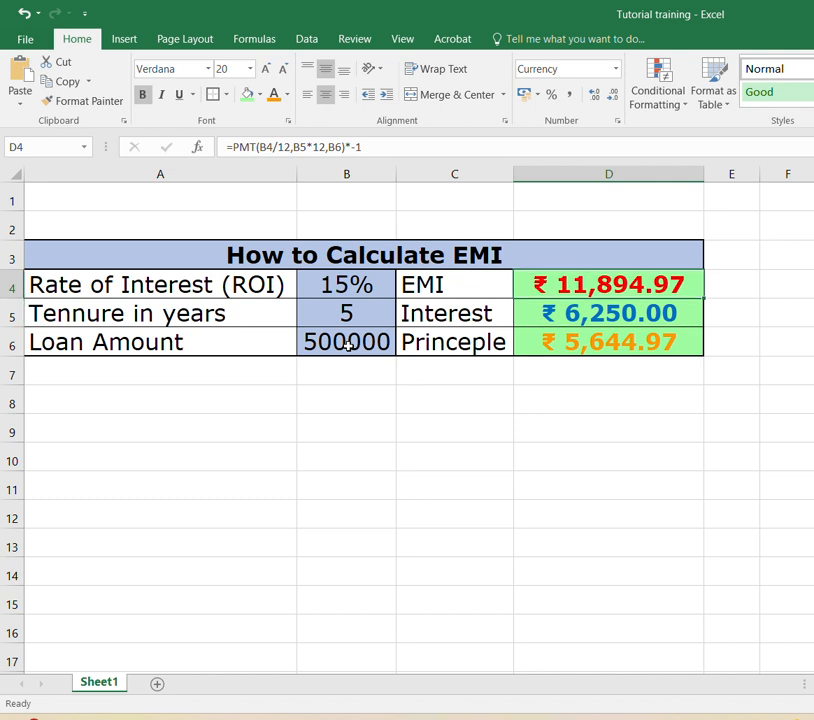
pyautogui.press('Down')
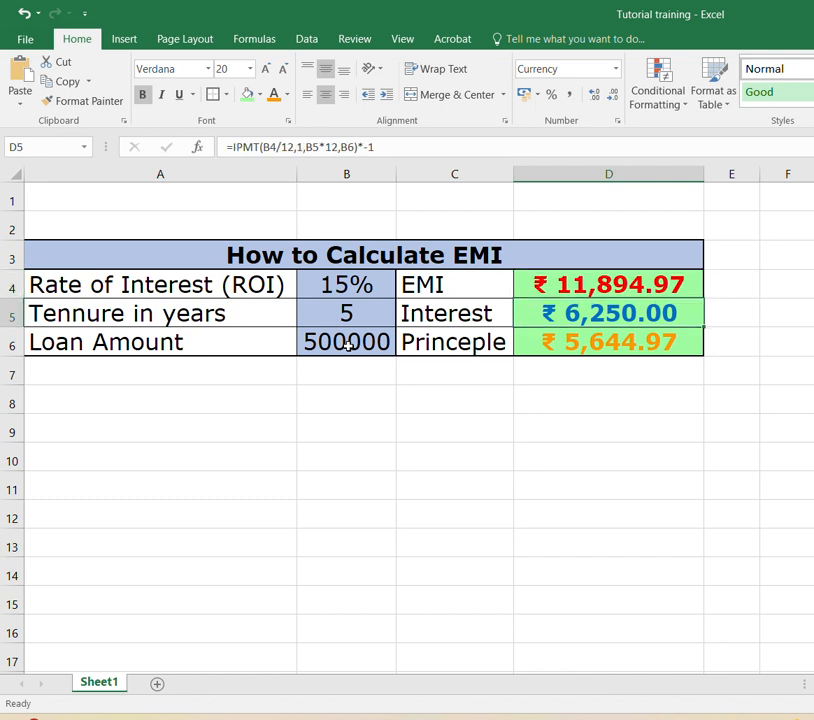
pyautogui.press('Down')
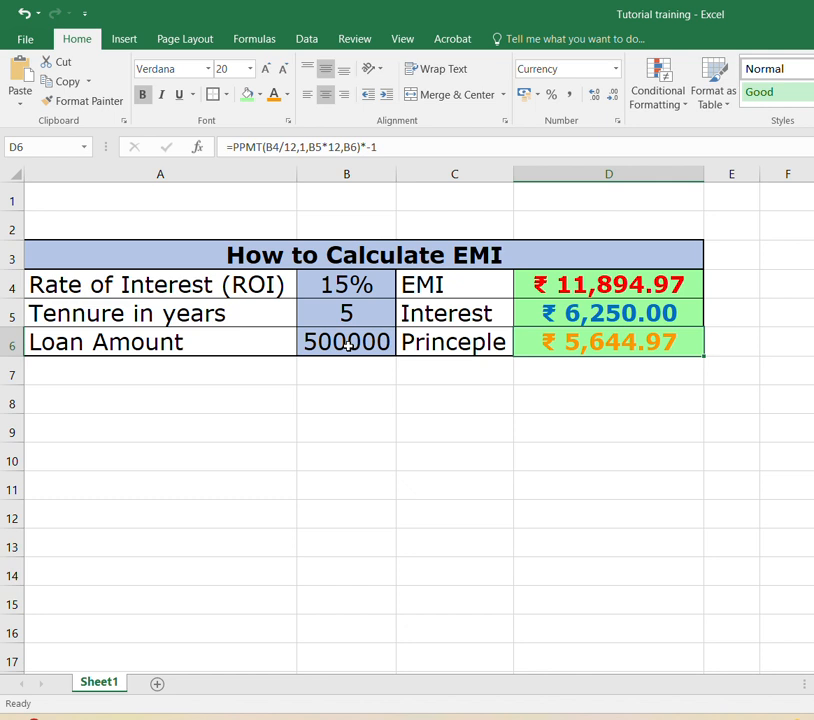
pyautogui.press('Down')
pyautogui.press('Down')
pyautogui.press('Down')
pyautogui.press('Up')
pyautogui.press('Up')
pyautogui.press('Up')
pyautogui.press('Up')
pyautogui.press('Up')
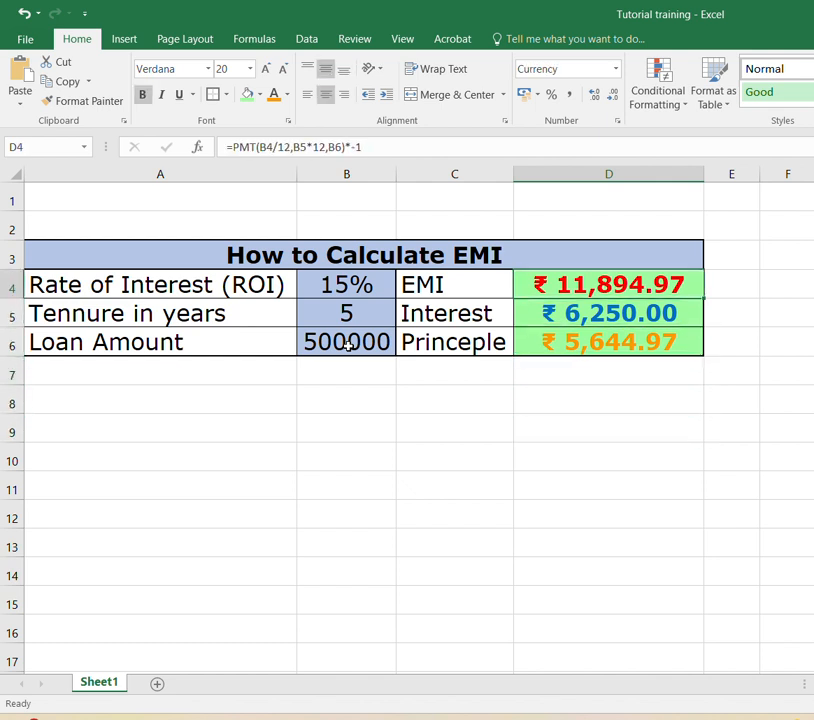
pyautogui.press('Left')
pyautogui.press('Left')
pyautogui.press('Left')
pyautogui.press('Right')
pyautogui.press('Right')
pyautogui.press('Up')
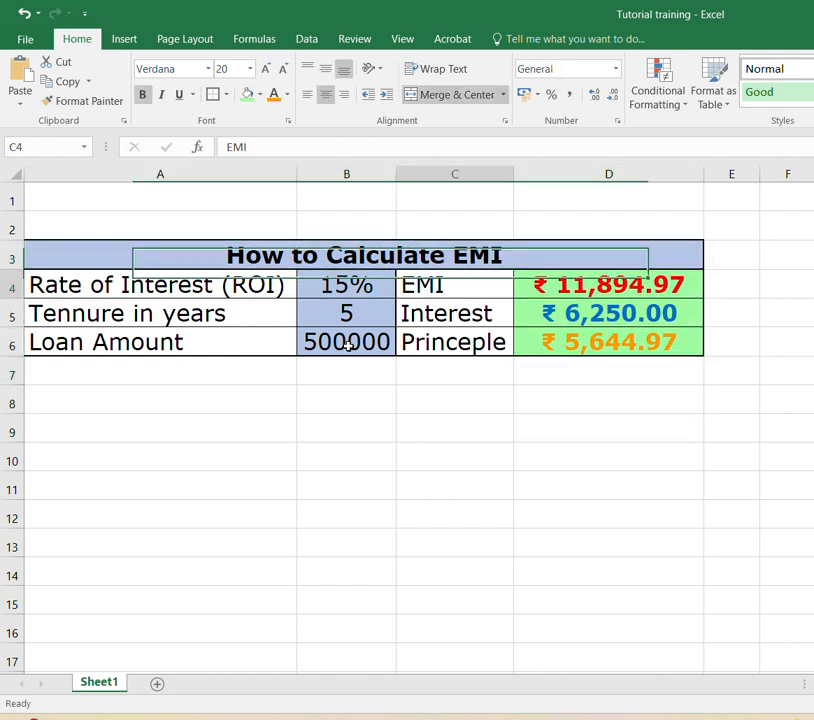
pyautogui.press('Up')
pyautogui.press('Down')
pyautogui.press('Down')
pyautogui.press('Down')
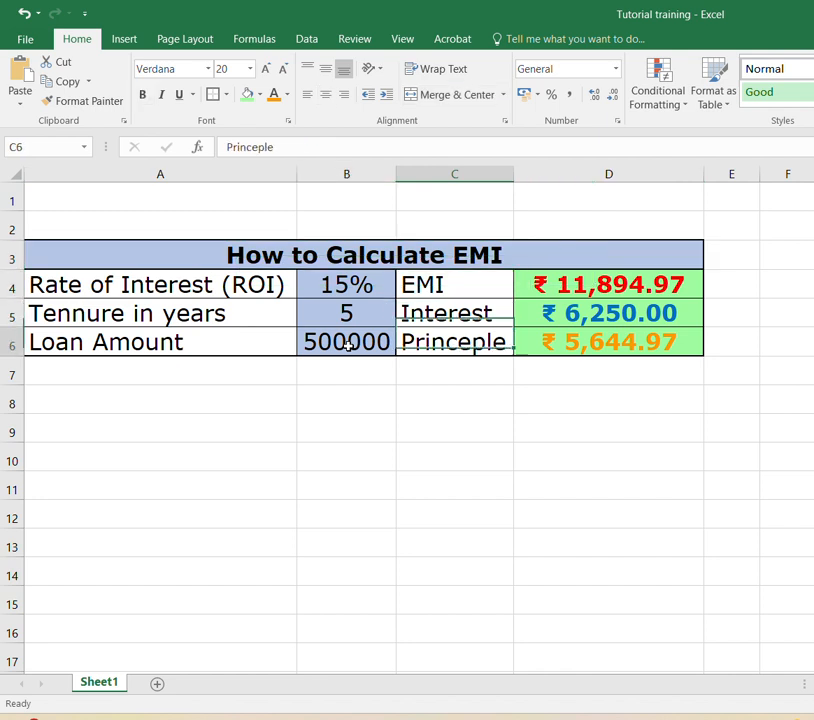
pyautogui.press('Up')
pyautogui.press('Up')
pyautogui.press('Right')
pyautogui.press('Right')
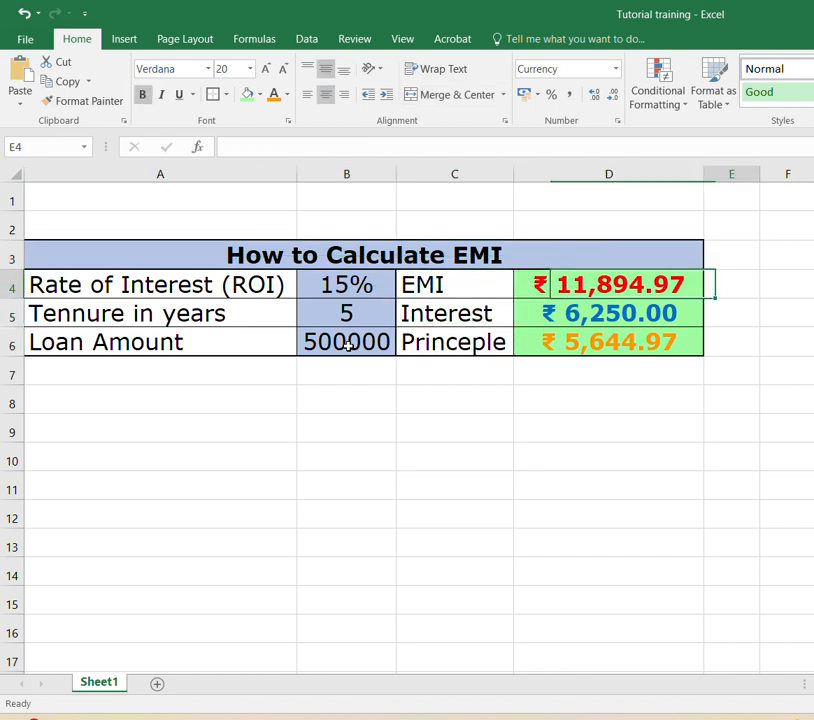
pyautogui.press('Left')
pyautogui.press('Down')
pyautogui.press('Up')
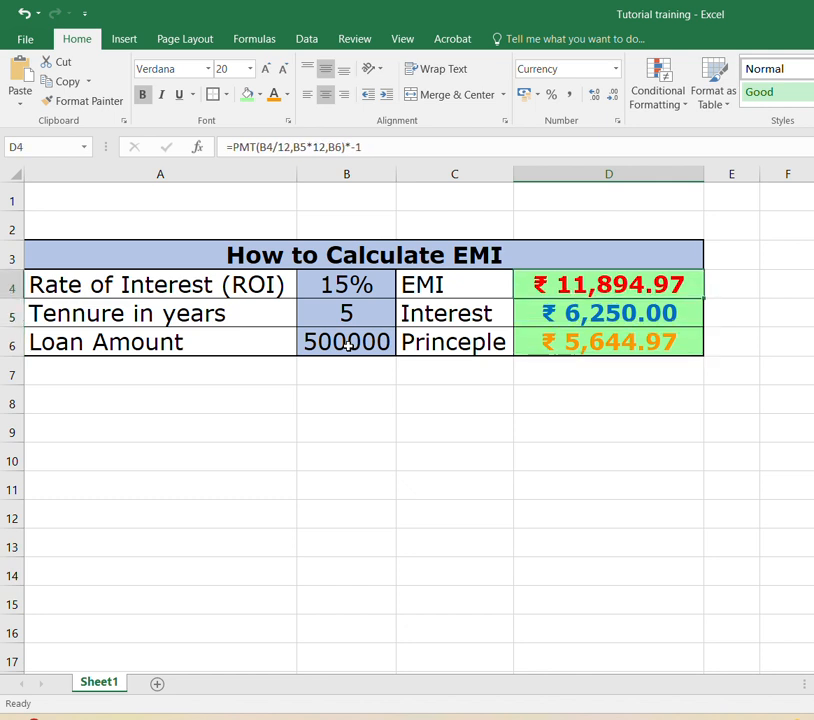
pyautogui.press('Right')
pyautogui.press('Left')
pyautogui.press('Right')
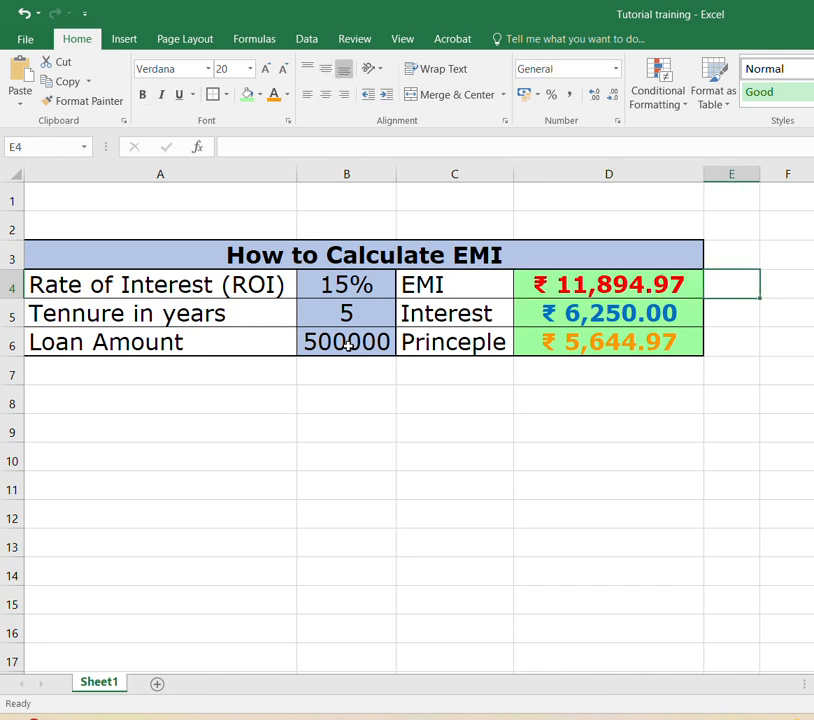
pyautogui.press('Left')
pyautogui.press('Left')
pyautogui.press('Right')
pyautogui.press('Left')
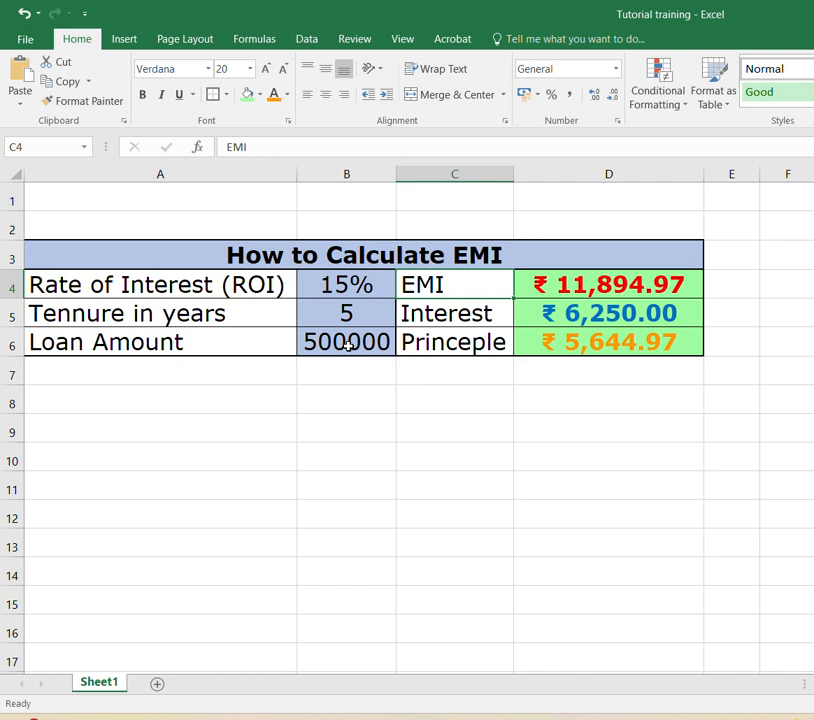
pyautogui.press('Right')
pyautogui.press('Left')
pyautogui.press('Left')
pyautogui.press('Right')
pyautogui.press('Right')
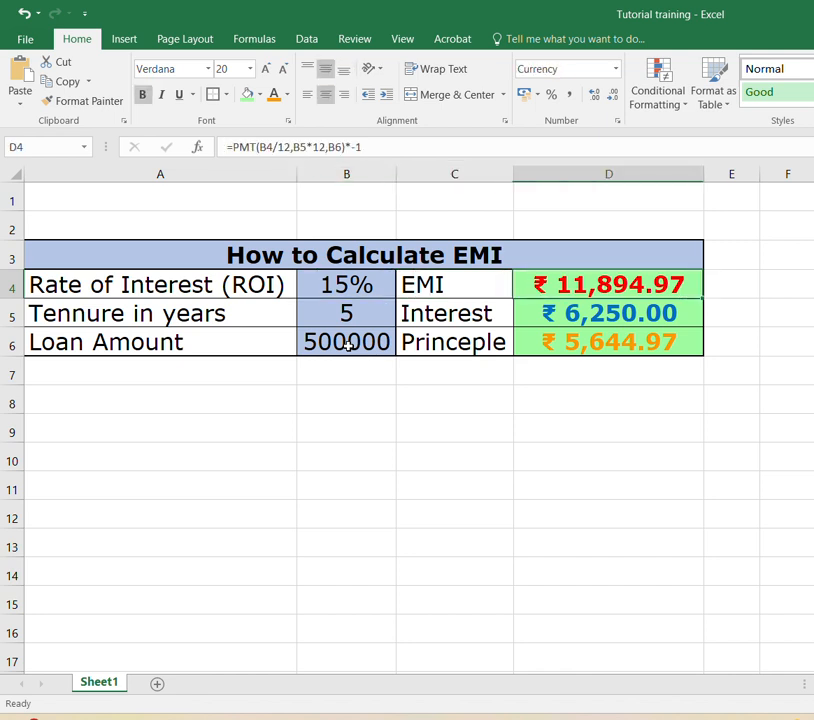
pyautogui.press('Left')
pyautogui.press('Right')
pyautogui.press('Right')
pyautogui.press('Up')
pyautogui.press('Up')
pyautogui.press('Up')
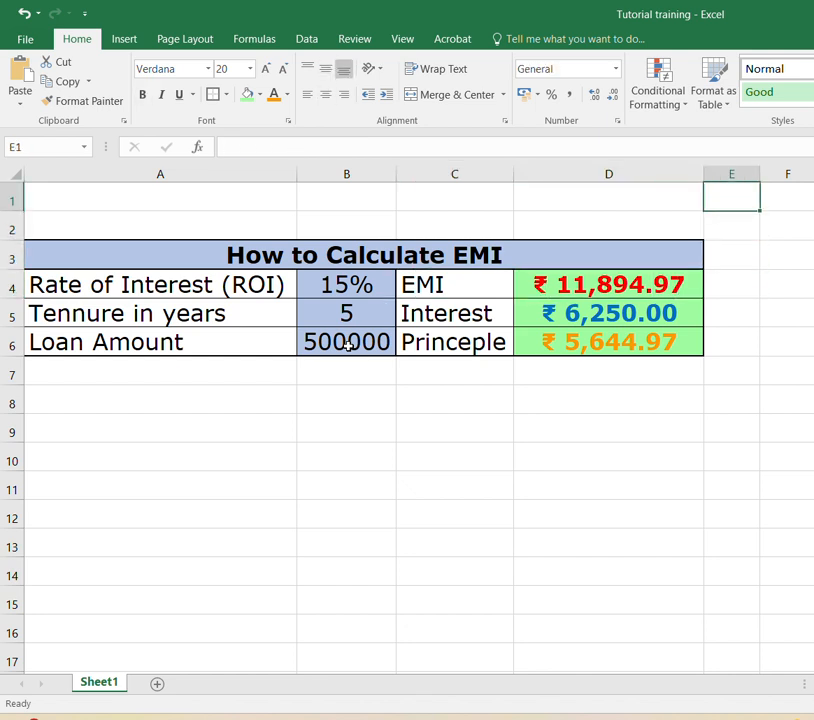
pyautogui.press('Down')
pyautogui.press('Down')
pyautogui.press('Left')
pyautogui.press('Up')
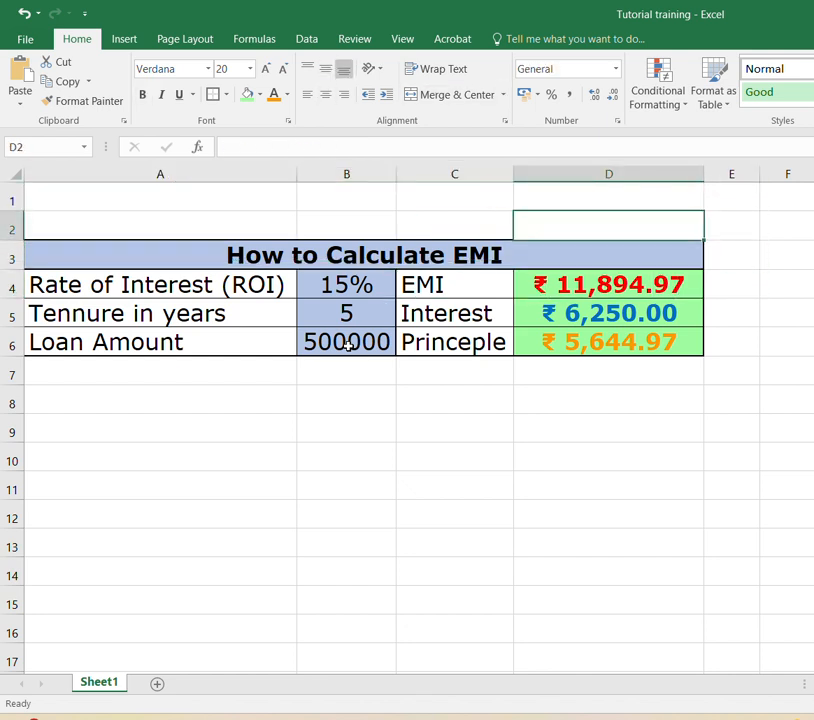
pyautogui.press('Left')
pyautogui.press('Left')
pyautogui.press('Left')
pyautogui.press('Down')
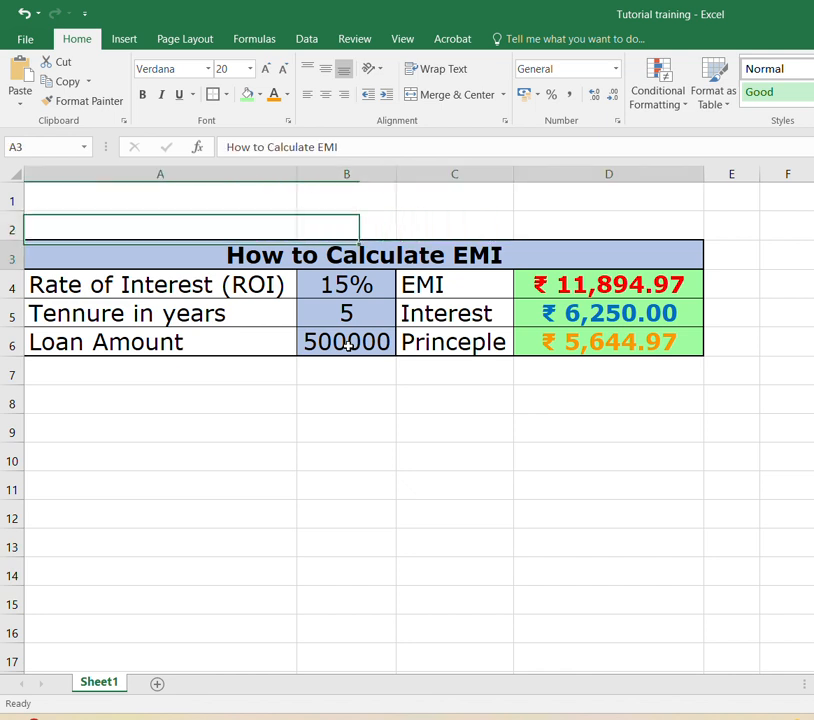
pyautogui.press('Down')
pyautogui.press('Down')
pyautogui.press('Up')
pyautogui.press('Up')
pyautogui.press('Up')
pyautogui.press('Down')
pyautogui.press('Up')
pyautogui.press('Down')
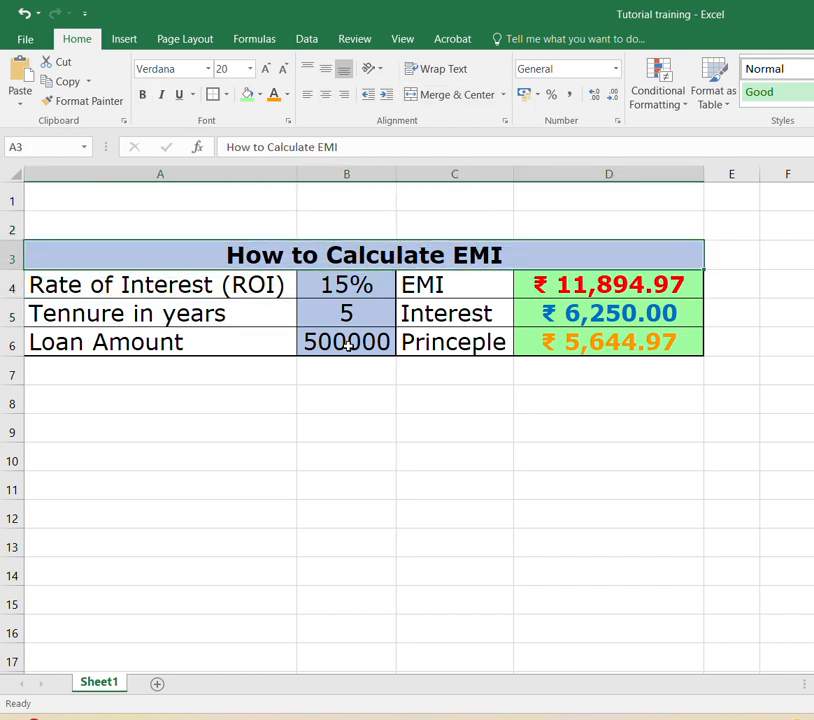
pyautogui.press('Down')
pyautogui.press('Down')
pyautogui.press('Down')
pyautogui.press('Up')
pyautogui.press('Up')
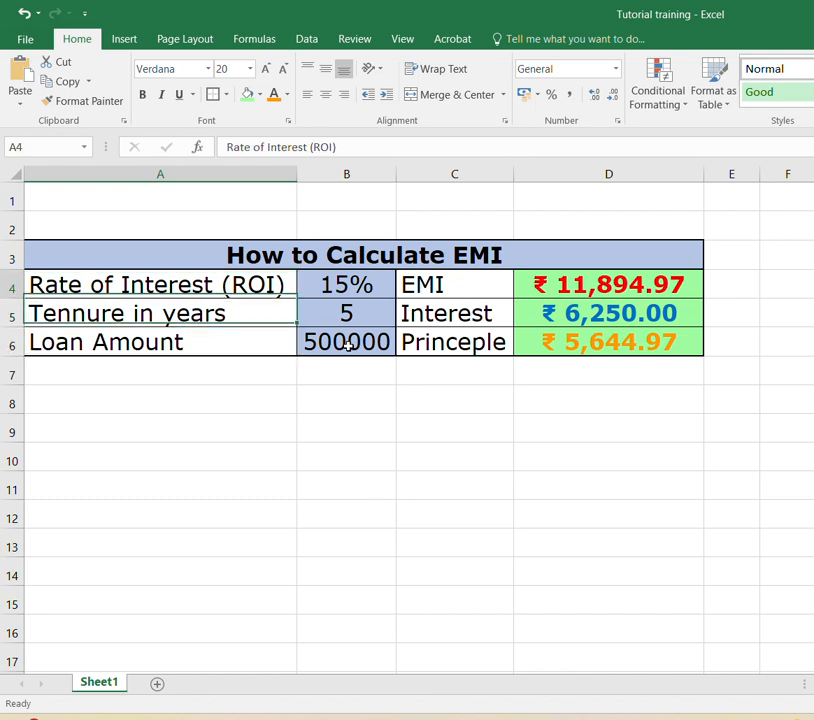
pyautogui.press('Down')
pyautogui.press('Down')
pyautogui.press('Up')
pyautogui.press('Down')
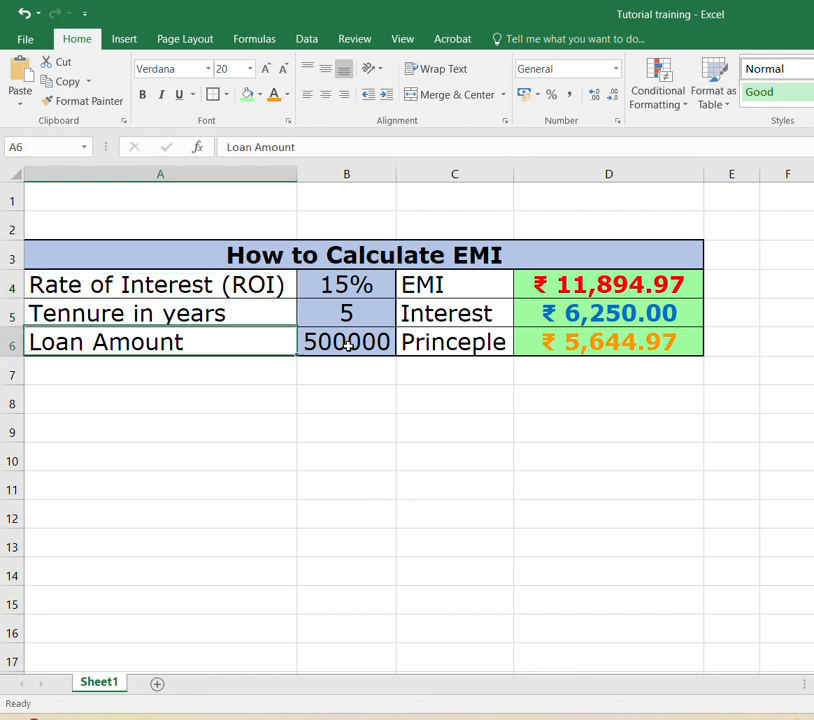
pyautogui.press('Up')
pyautogui.press('Up')
pyautogui.press('Down')
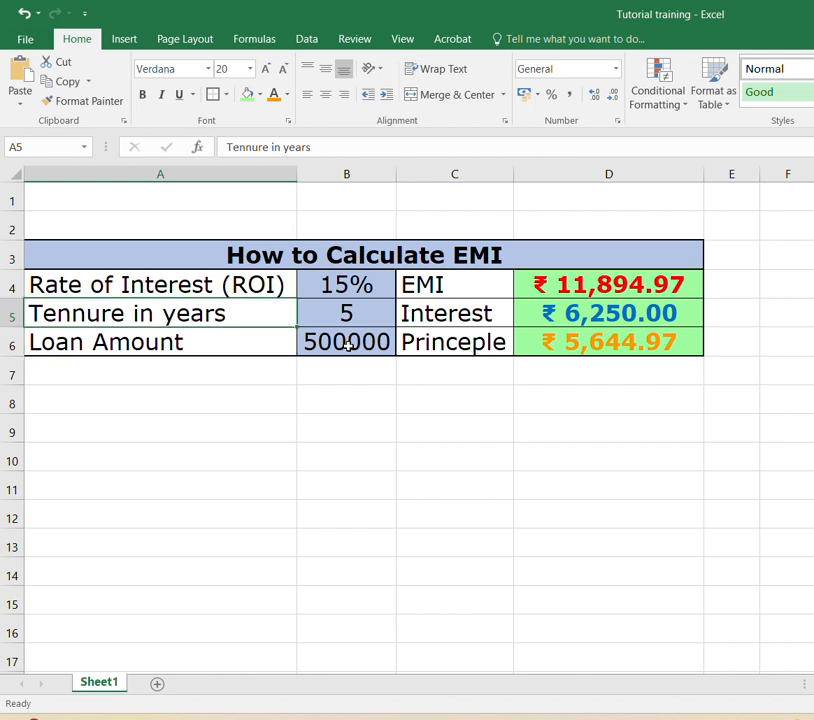
pyautogui.press('Down')
pyautogui.press('Down')
pyautogui.press('Up')
pyautogui.press('Up')
pyautogui.press('Up')
pyautogui.press('Up')
pyautogui.press('Down')
pyautogui.press('Down')
pyautogui.press('Up')
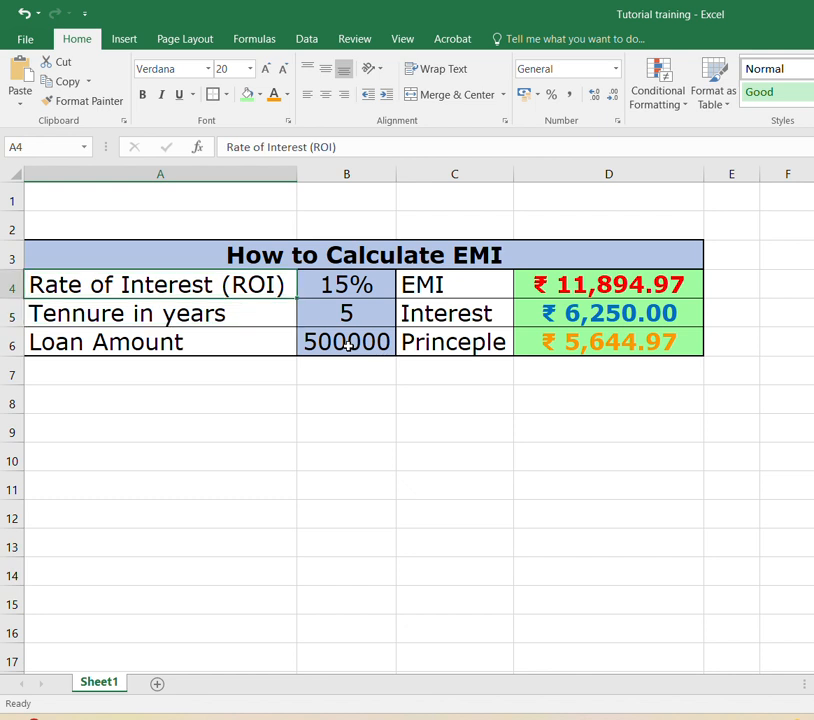
pyautogui.press('Down')
pyautogui.press('Up')
pyautogui.press('Up')
pyautogui.press('Down')
pyautogui.press('Up')
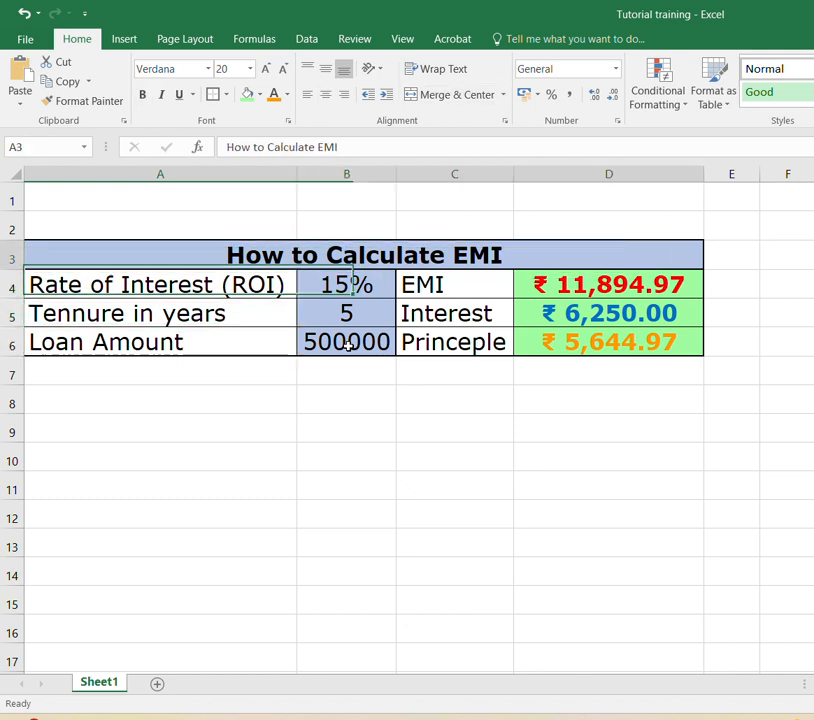
pyautogui.press('Right')
pyautogui.press('Right')
pyautogui.press('Left')
pyautogui.press('Left')
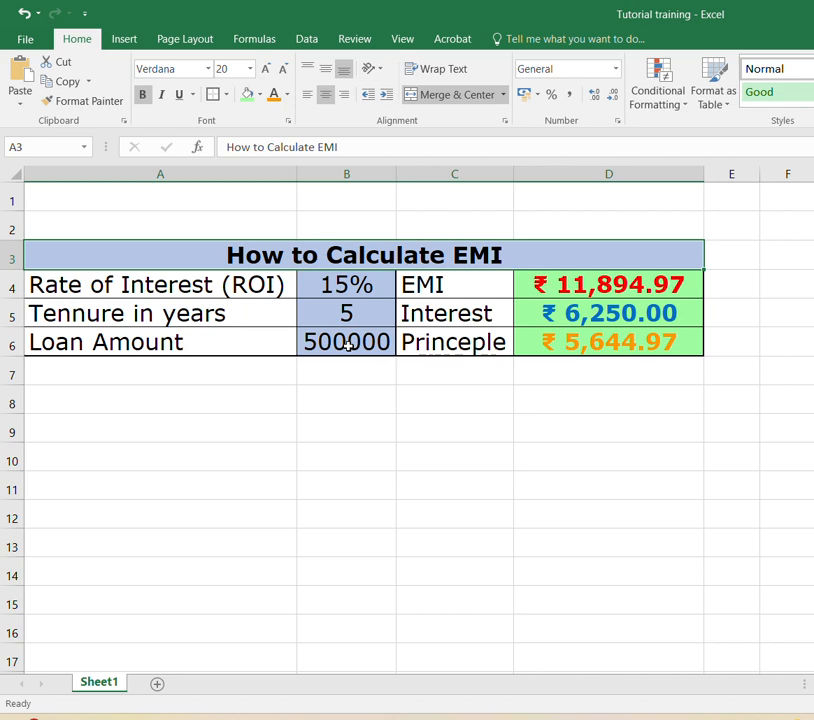